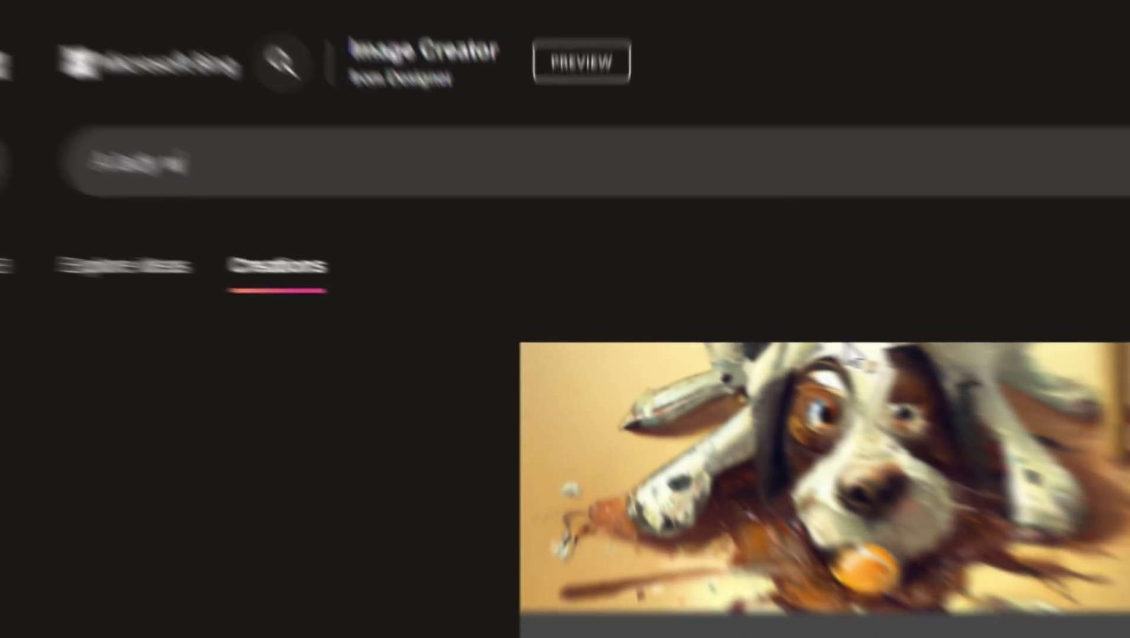
# Switch from the getting-started forum to the new-moon-5 channel and scroll through its video generations.
pyautogui.write('earing black jacke')
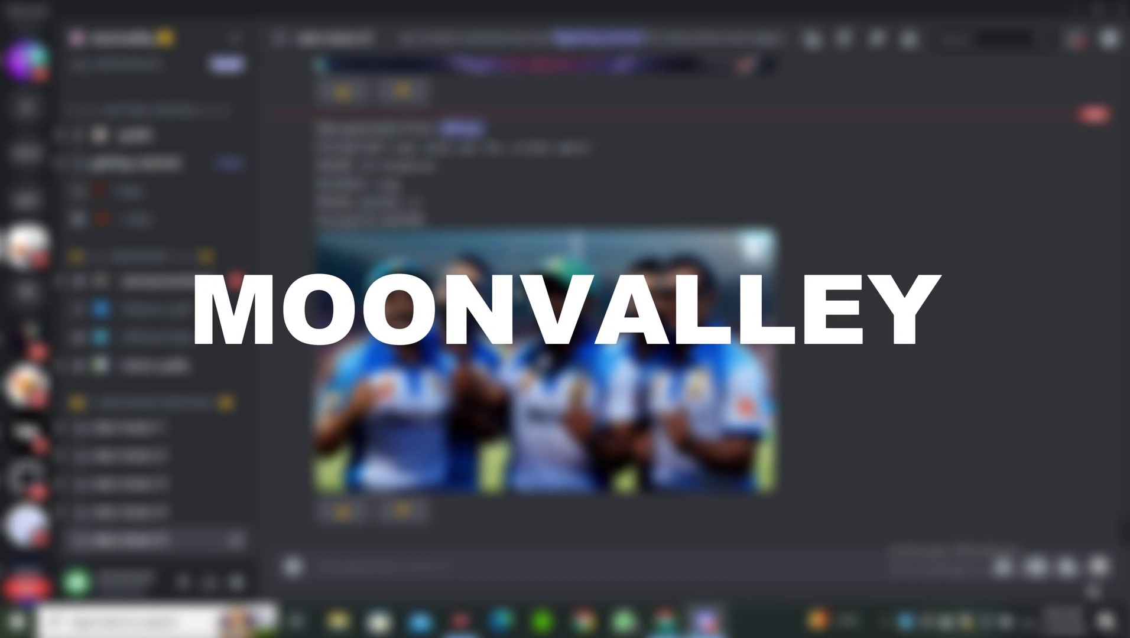
pyautogui.scroll(15, 907, 413)
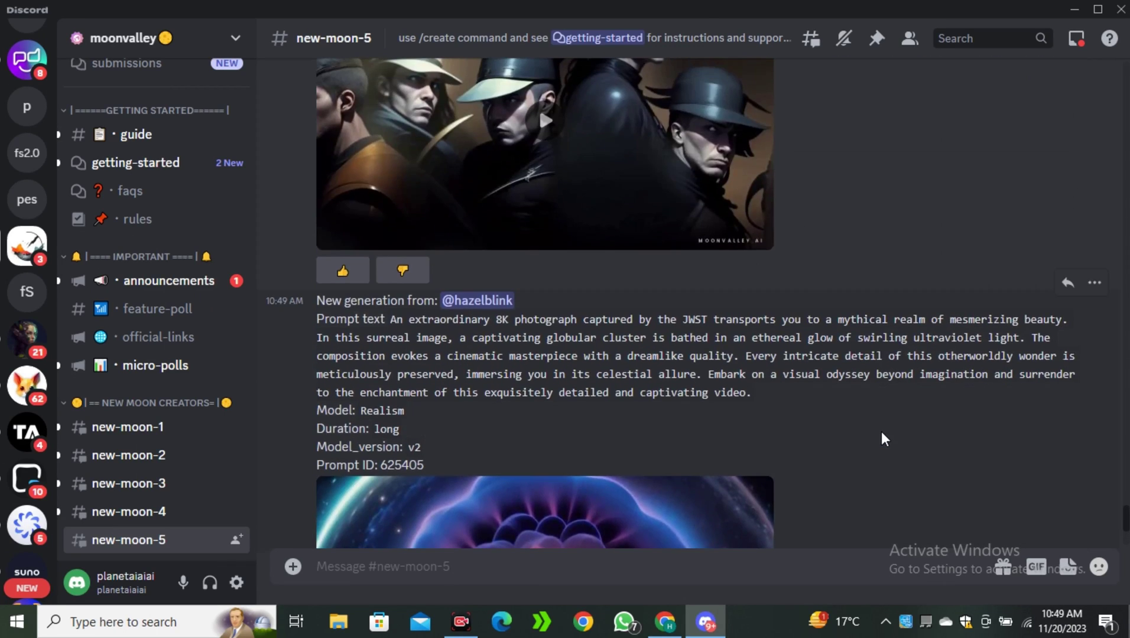
pyautogui.scroll(3, 882, 435)
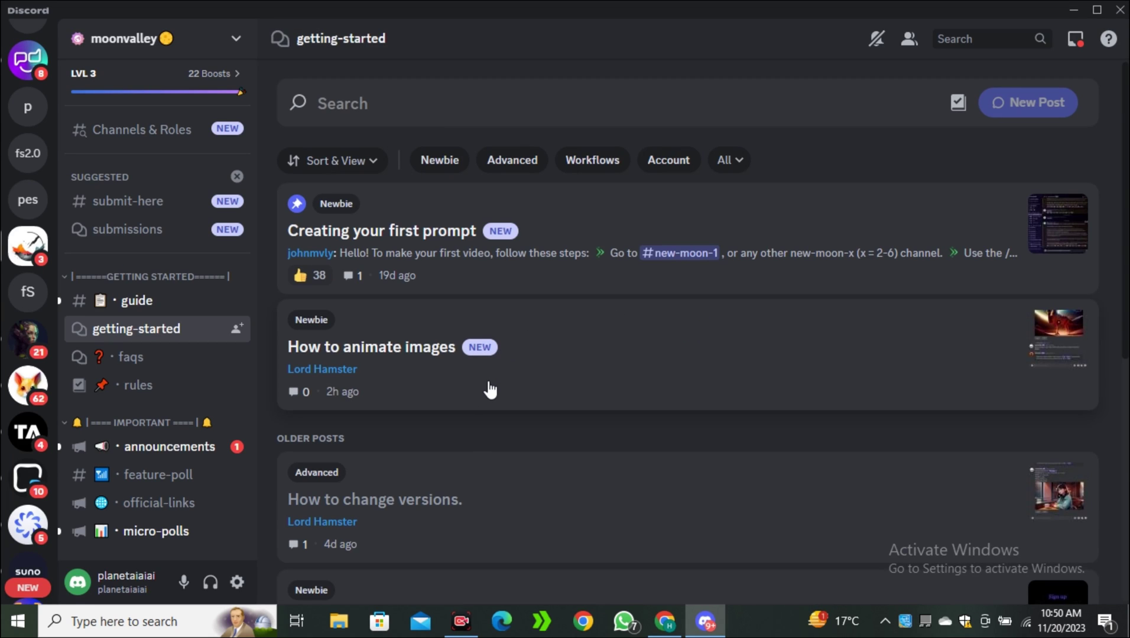
pyautogui.scroll(-5, 181, 448)
pyautogui.moveTo(144, 376)
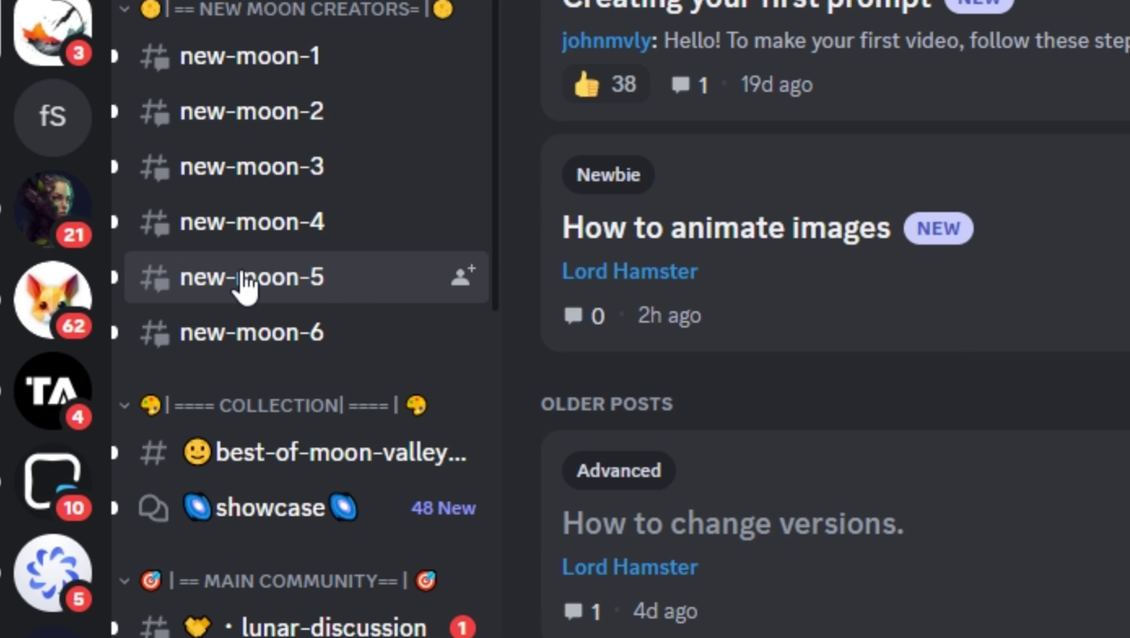
pyautogui.click(371, 295)
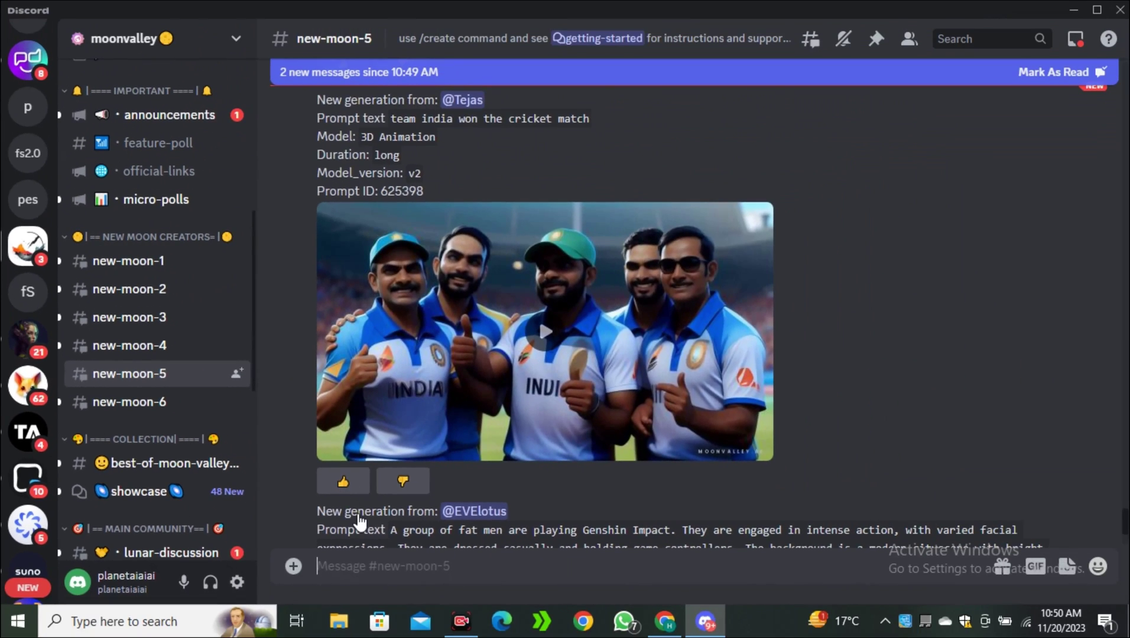
pyautogui.scroll(-8, 359, 522)
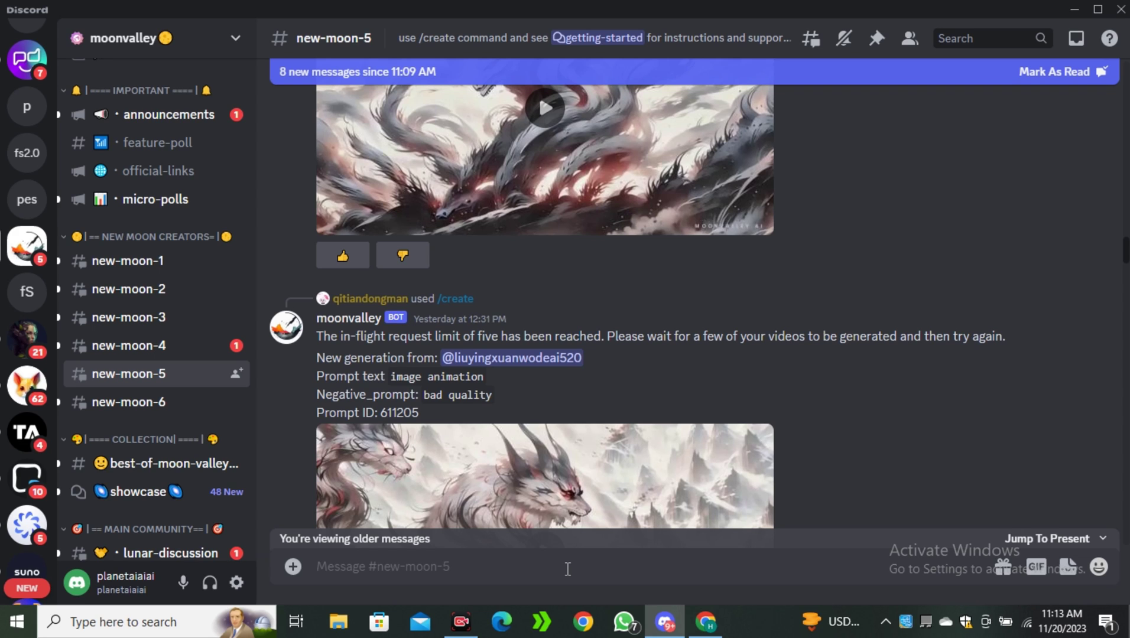
# Begin a /create request with the pasted prompt 'a close up of a Woman in coffee shop, cinematic lighting' and add a style option.
pyautogui.write('/')
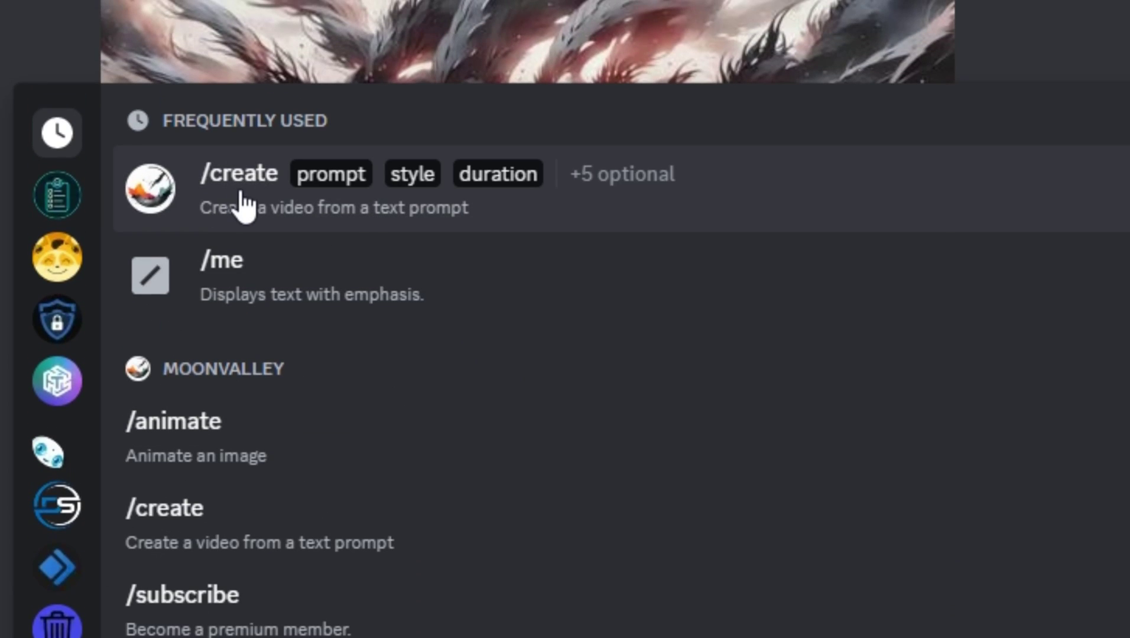
pyautogui.click(242, 203)
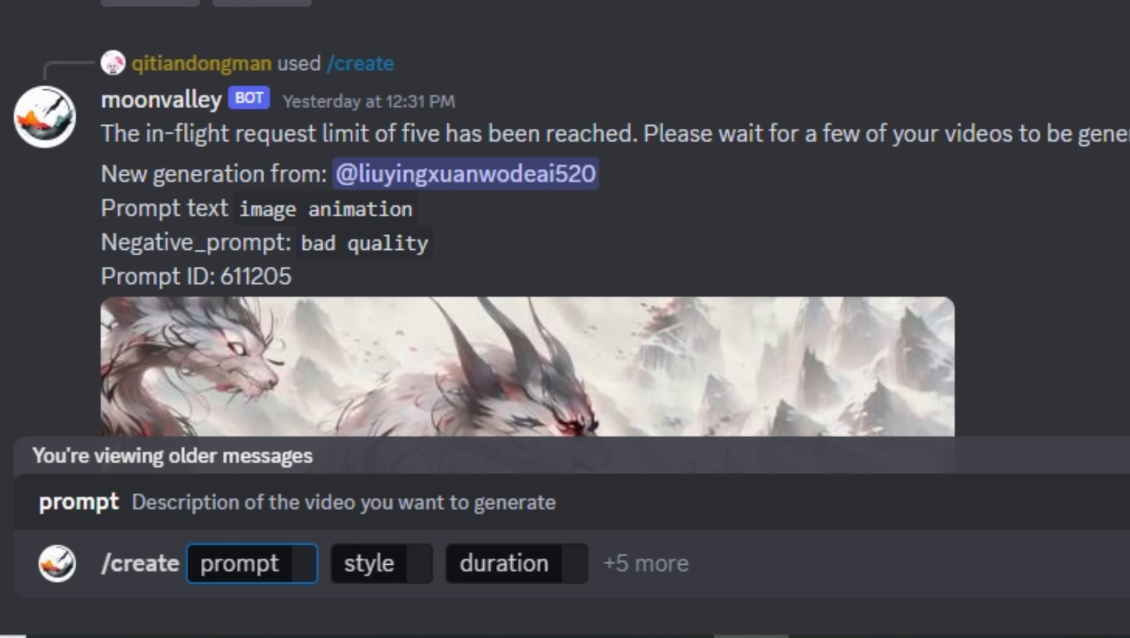
pyautogui.hotkey('ctrl', 'v')
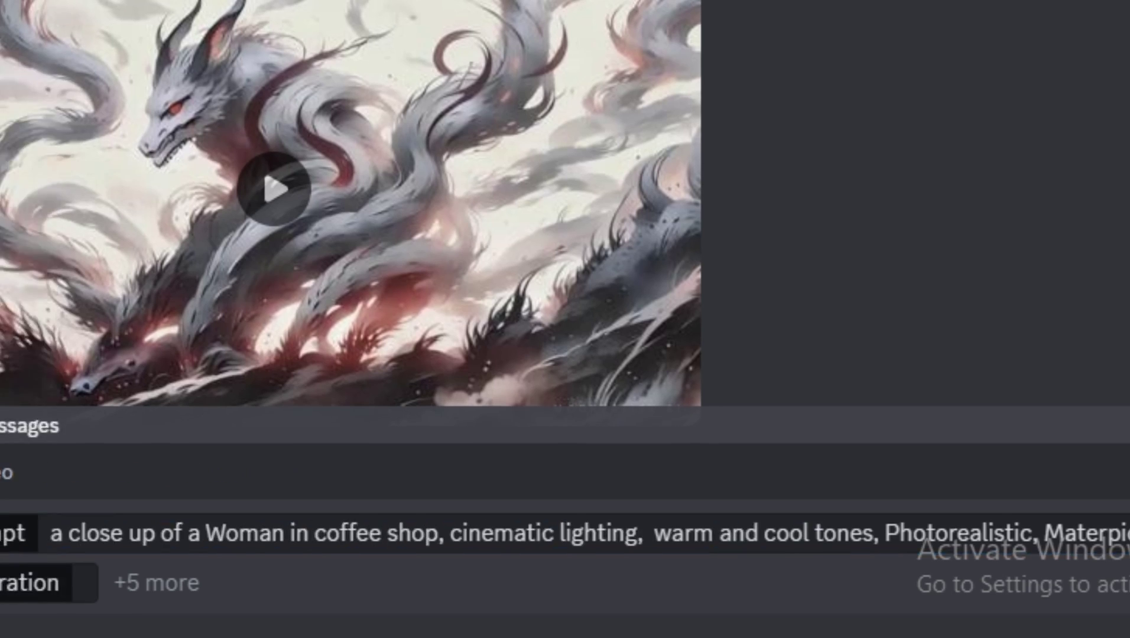
pyautogui.press('Tab')
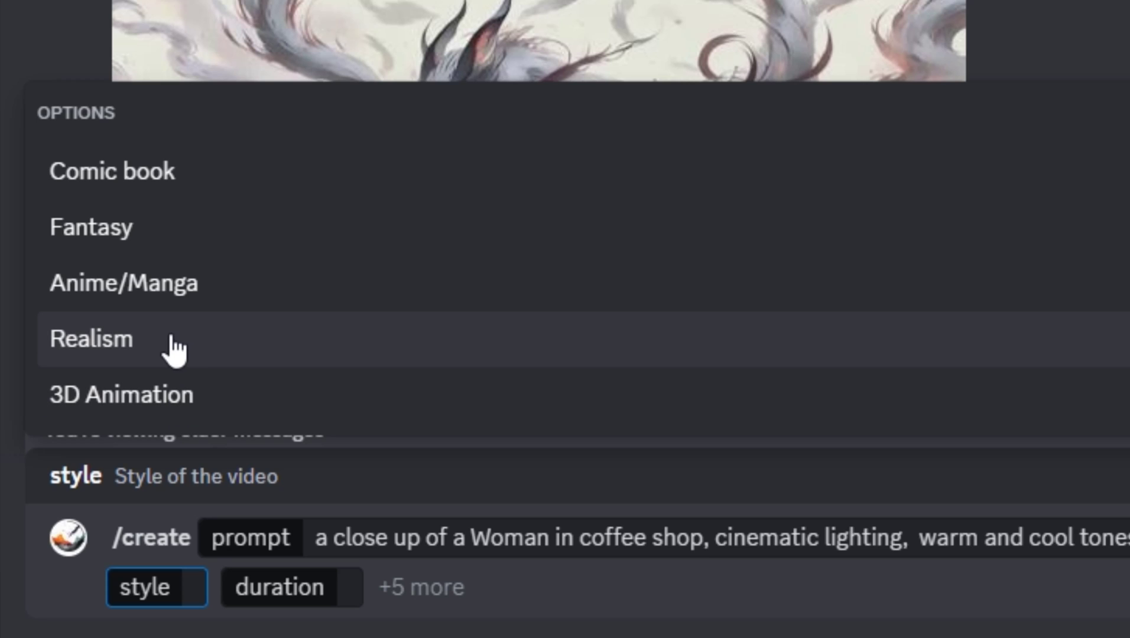
# Choose Realism style, Medium duration, and add model_version set to V2 (default).
pyautogui.click(116, 353)
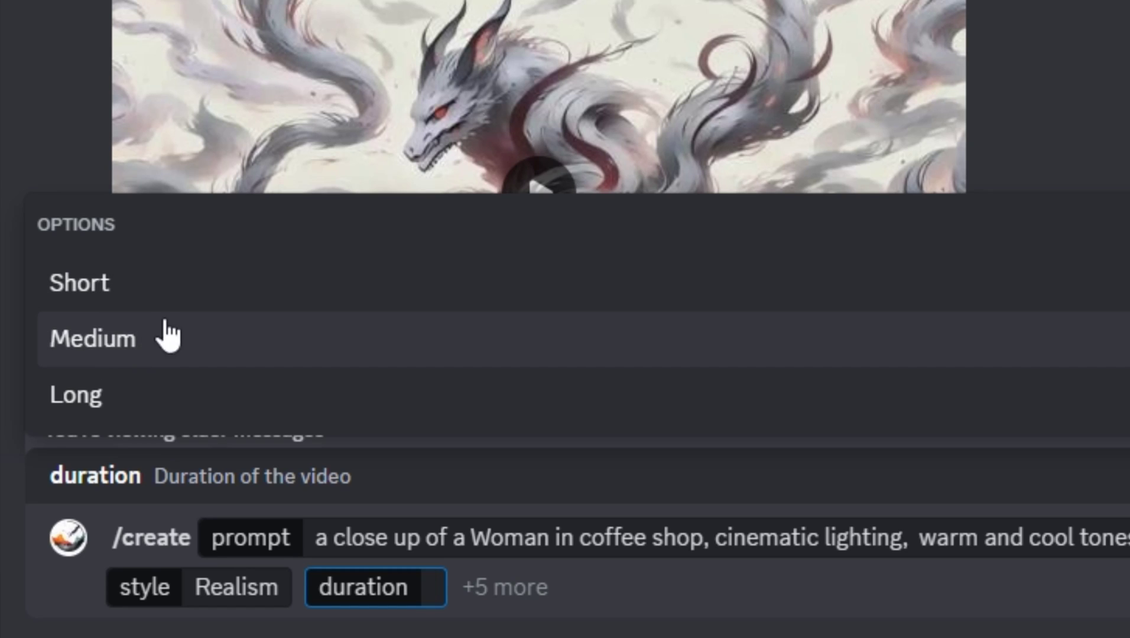
pyautogui.click(109, 349)
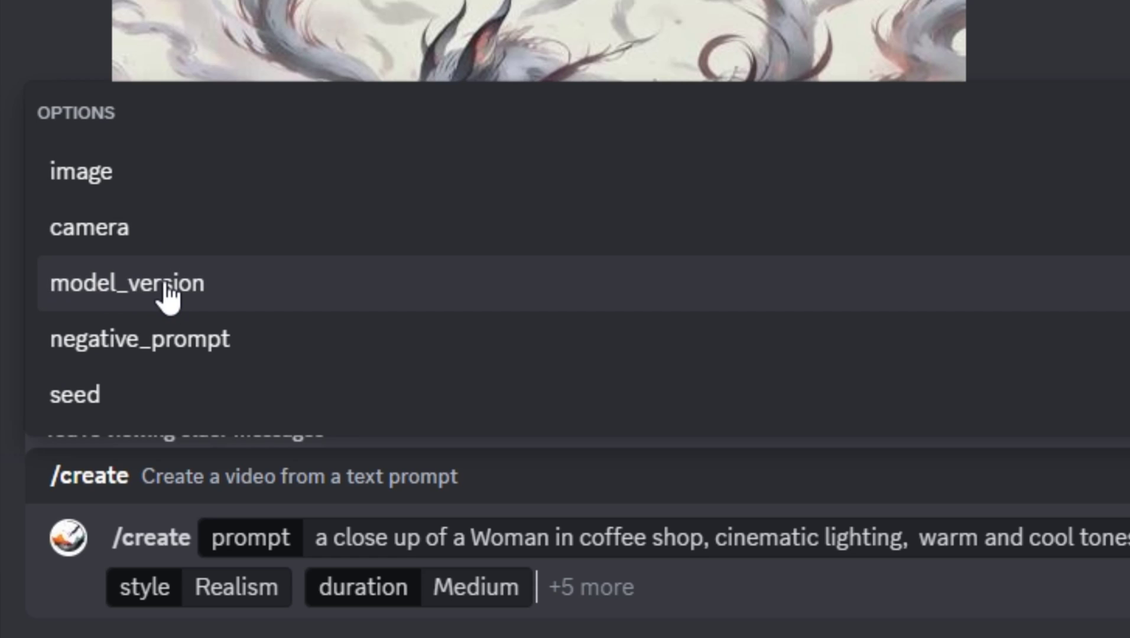
pyautogui.click(168, 293)
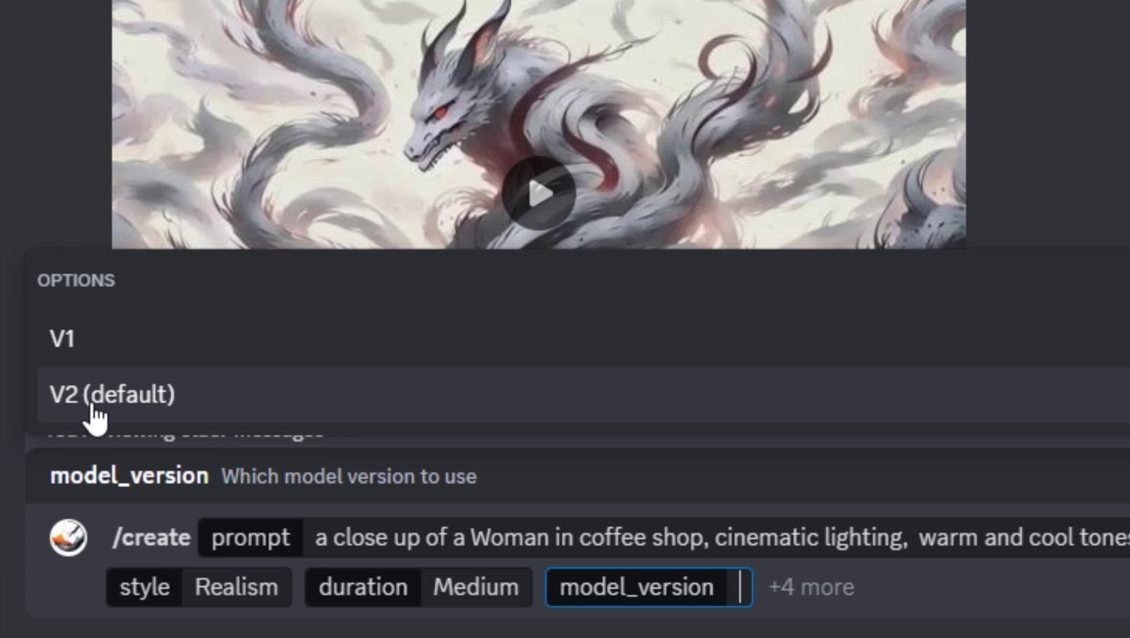
pyautogui.click(89, 407)
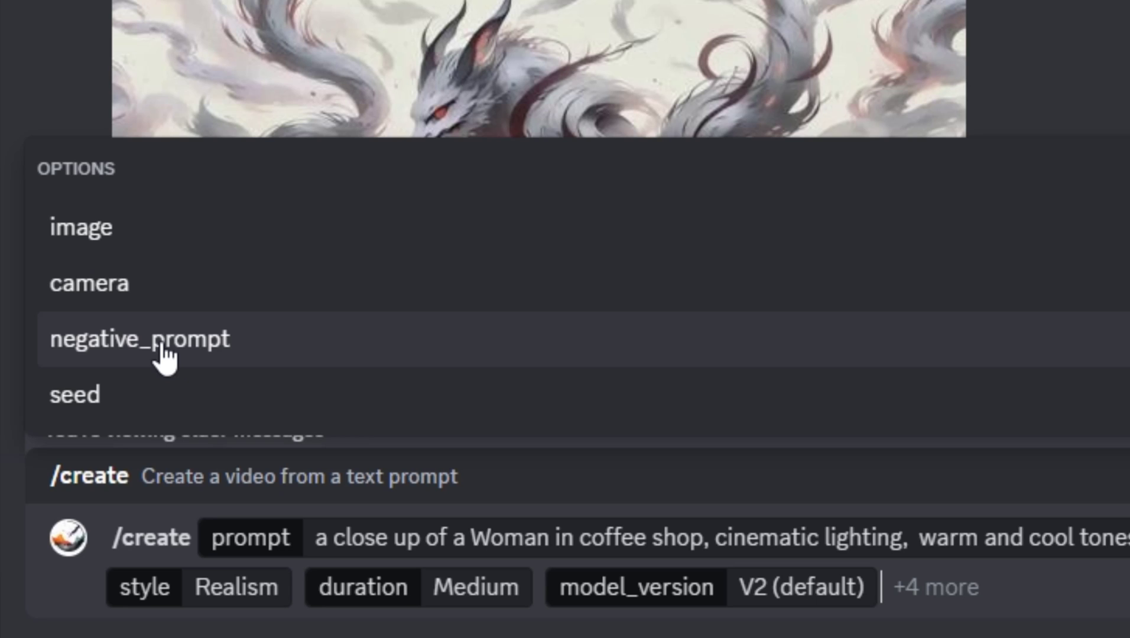
# Add seed 136323 to the coffee-shop request and submit it to the bot.
pyautogui.click(98, 391)
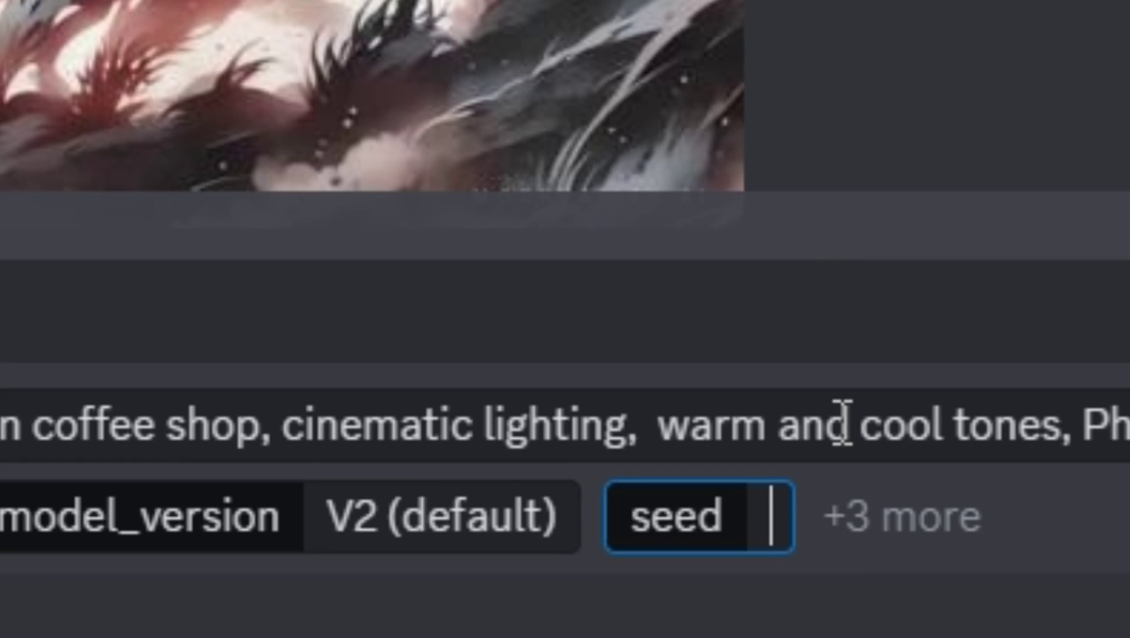
pyautogui.write('136323')
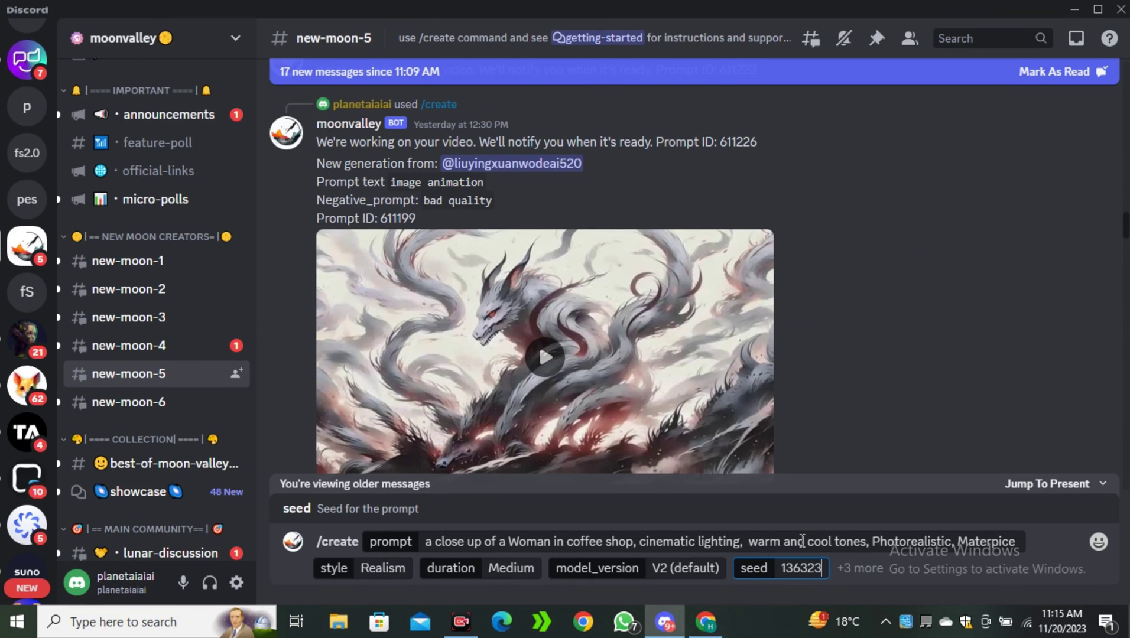
pyautogui.press('Return')
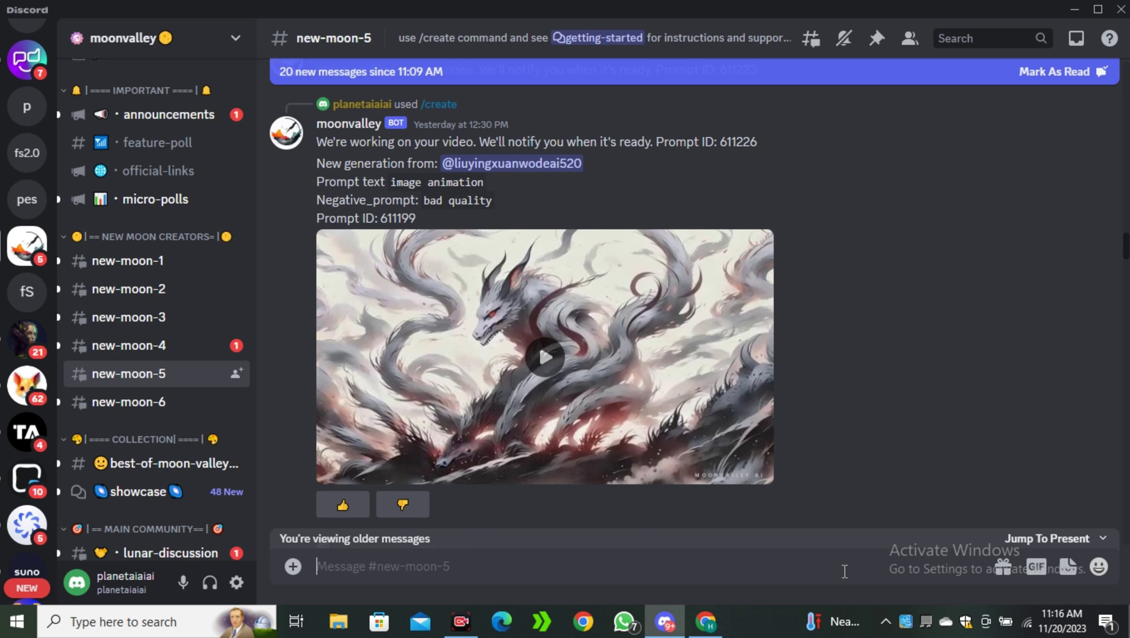
# Play the 3-second coffee-shop clip, then select its prompt text and seed 136323 for reuse.
pyautogui.scroll(-8, 585, 397)
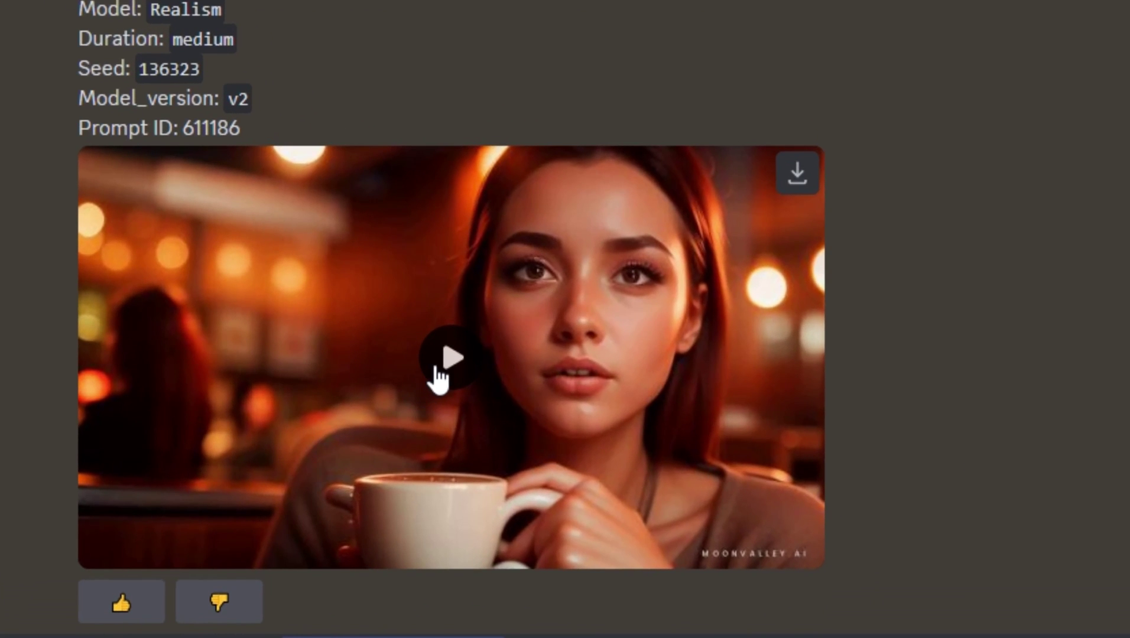
pyautogui.click(449, 360)
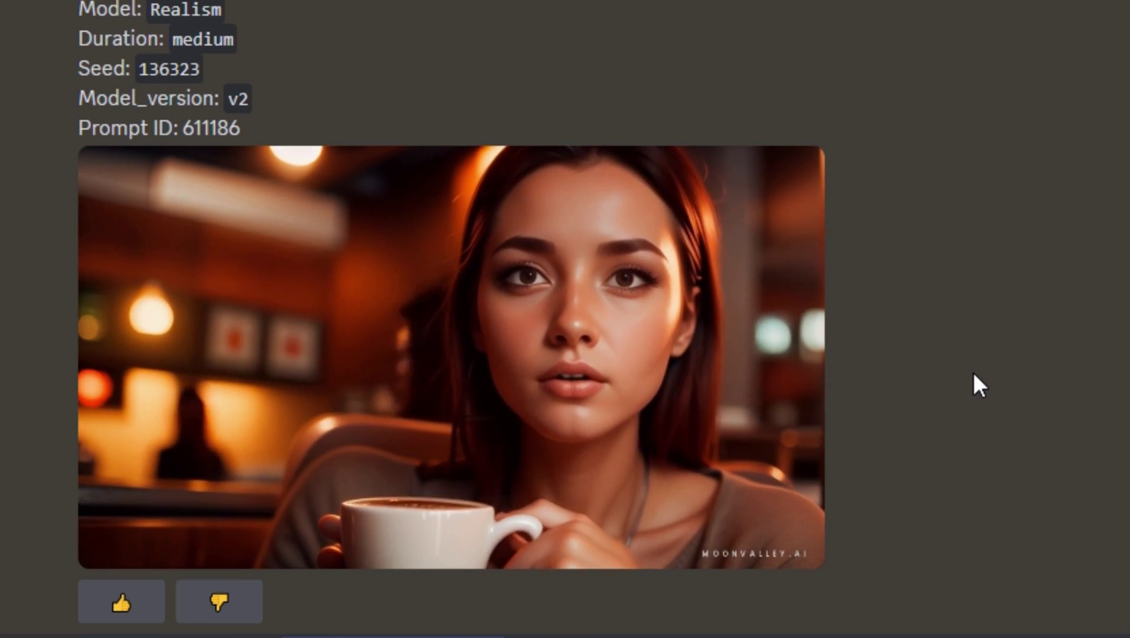
pyautogui.scroll(3, 957, 396)
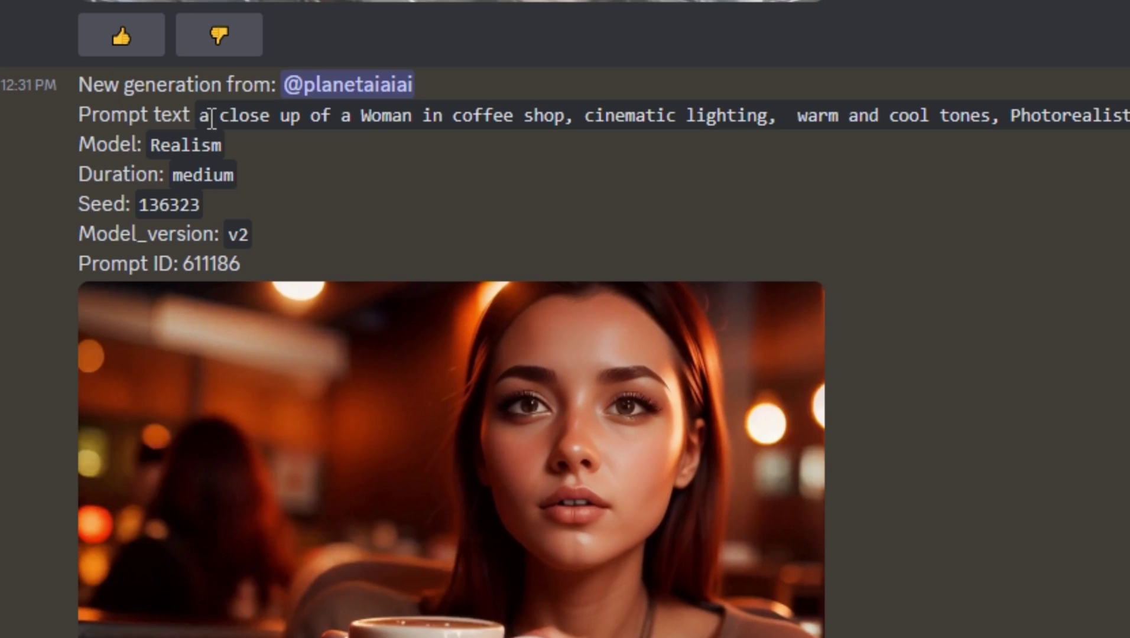
pyautogui.moveTo(200, 116); pyautogui.dragTo(973, 111)
pyautogui.hotkey('ctrl', 'c')
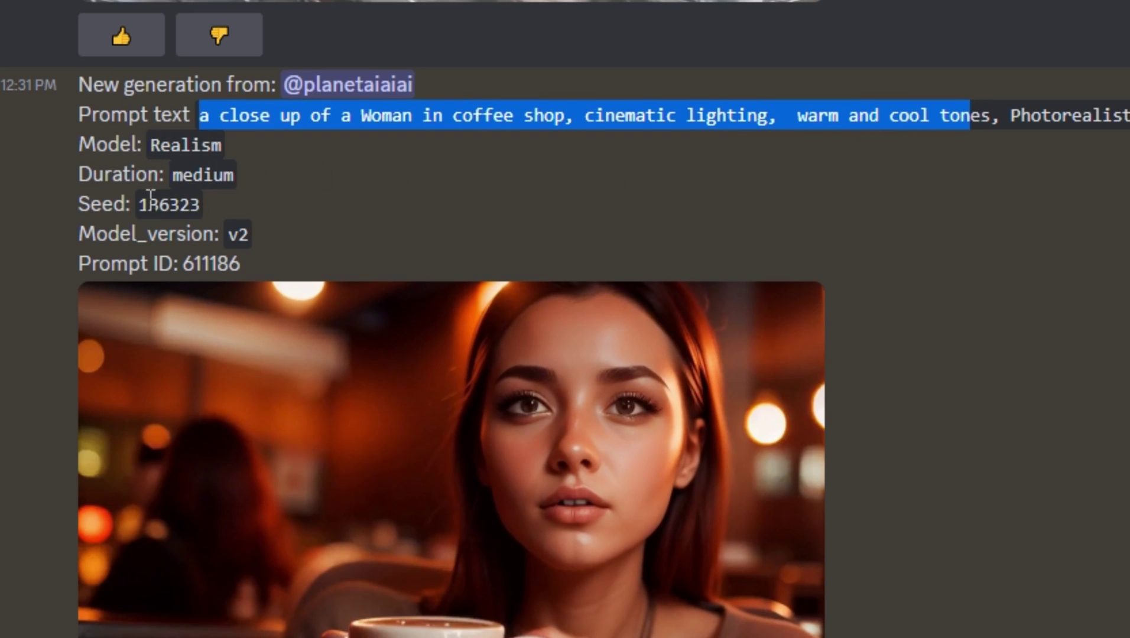
pyautogui.moveTo(138, 205); pyautogui.dragTo(192, 205)
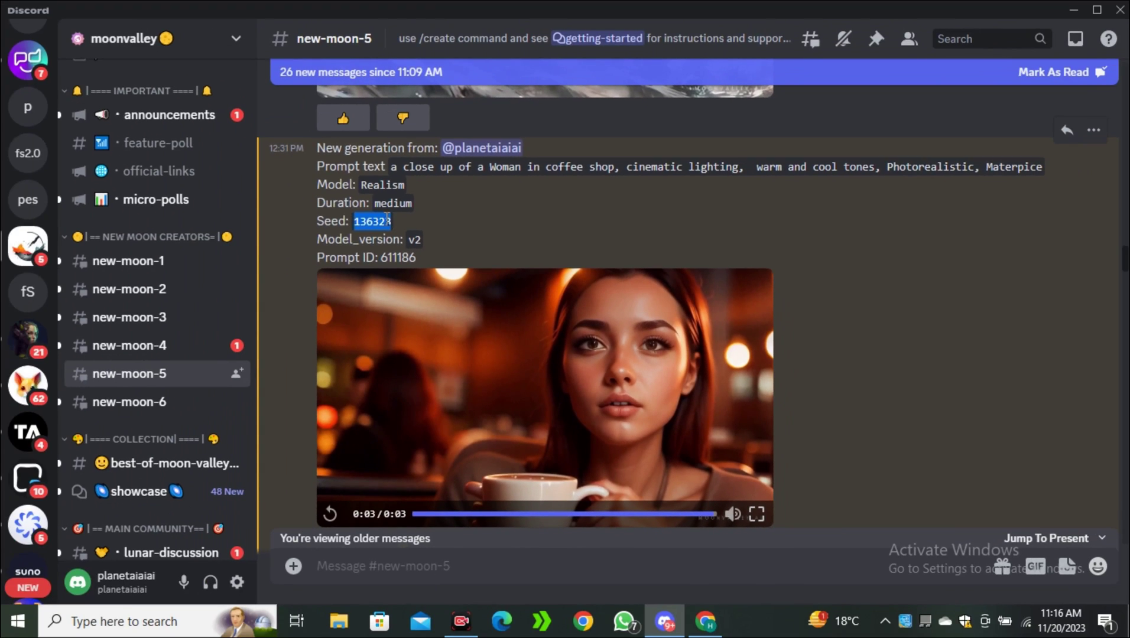
pyautogui.click(208, 203)
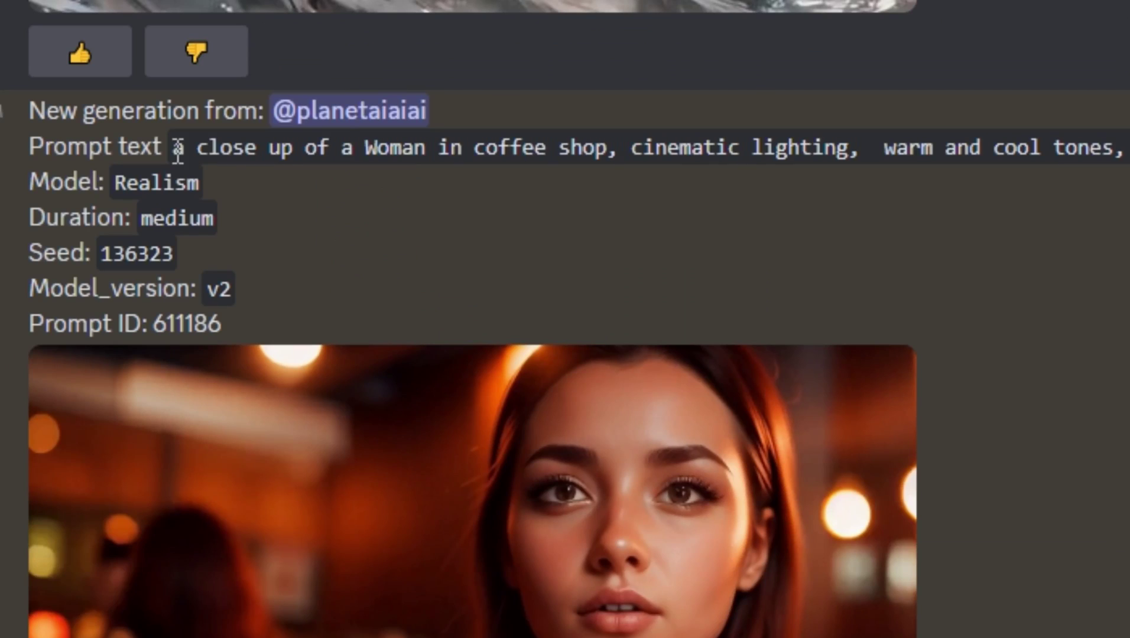
pyautogui.moveTo(393, 170); pyautogui.dragTo(1017, 181)
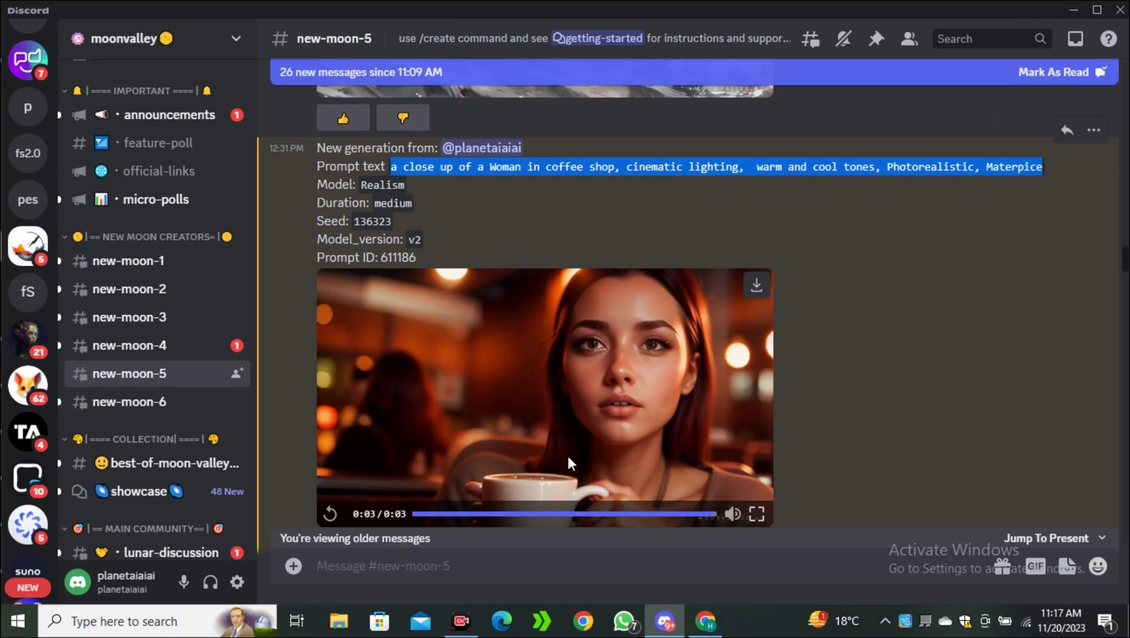
pyautogui.scroll(-7, 567, 453)
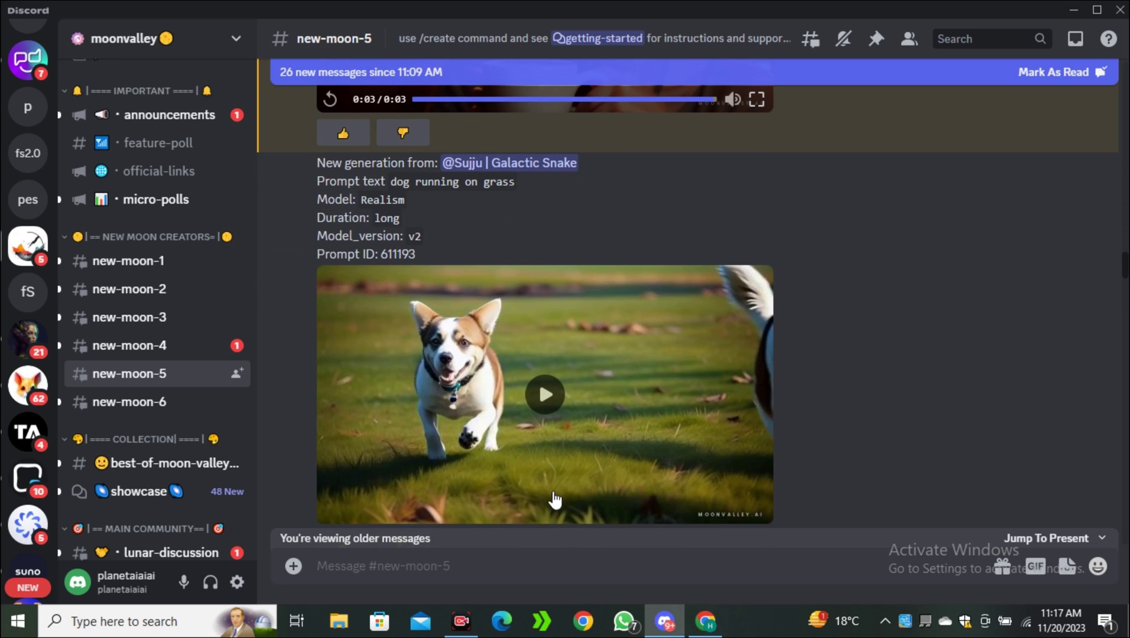
pyautogui.click(511, 568)
# Start a /create request with the pasted prompt, replacing 'coffee shop' with 'on a street wearing leather jacket'.
pyautogui.scroll(-1, 768, 570)
pyautogui.write('/')
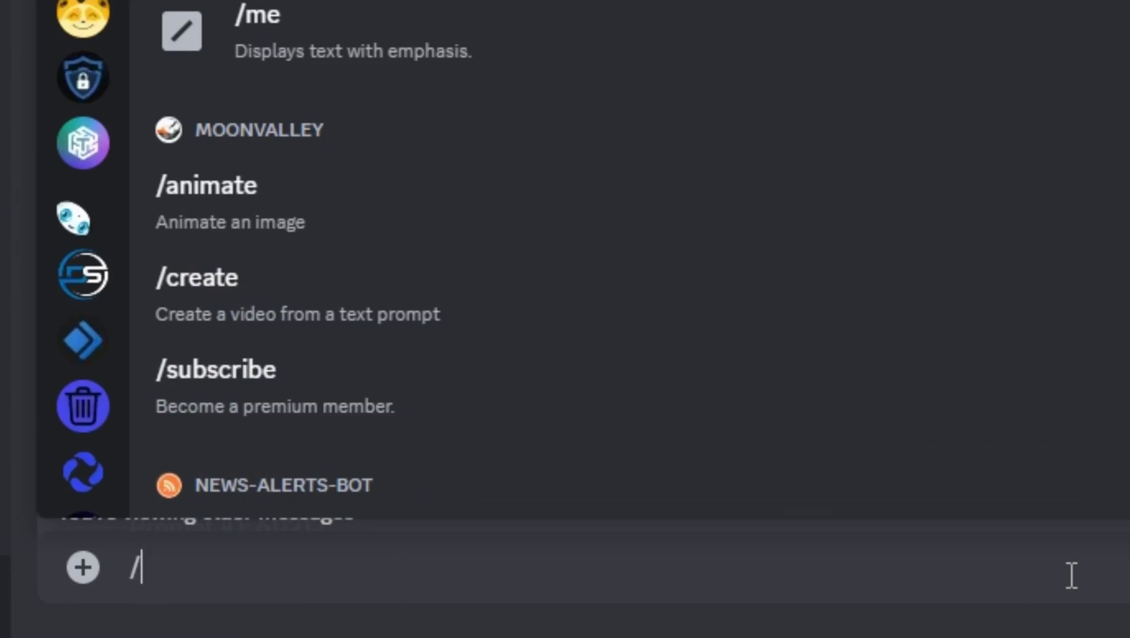
pyautogui.click(196, 278)
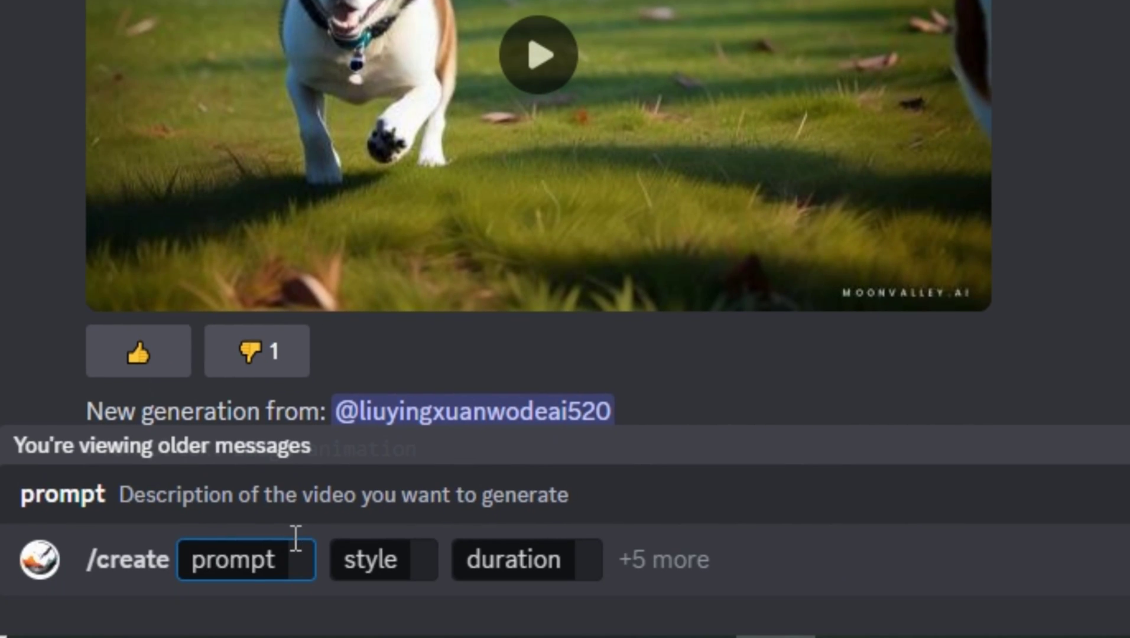
pyautogui.hotkey('ctrl', 'v')
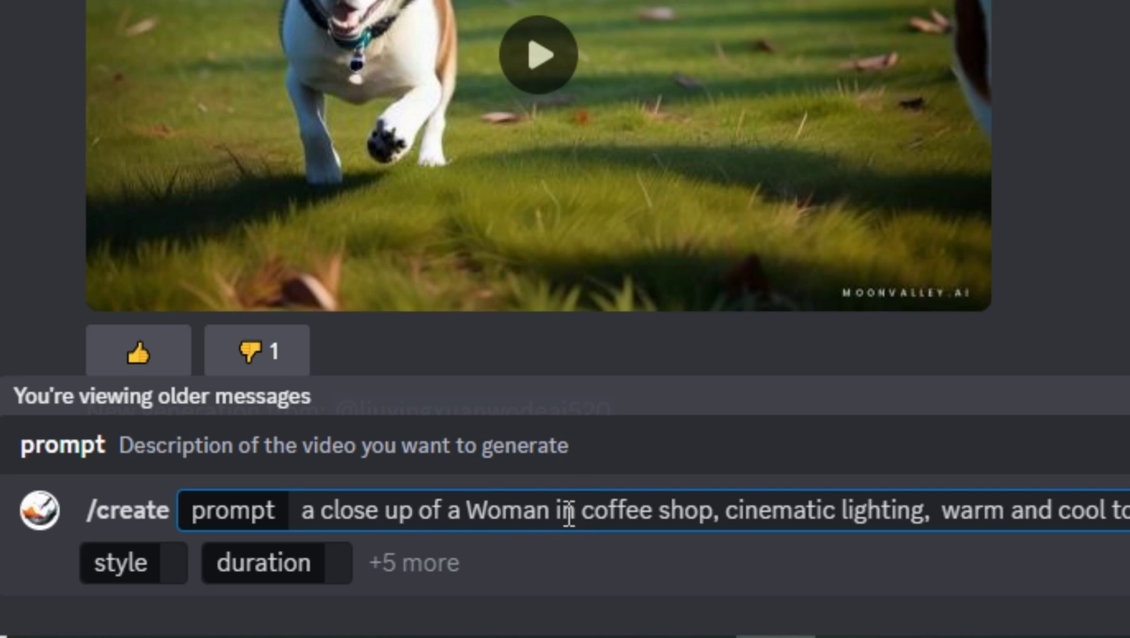
pyautogui.moveTo(583, 510); pyautogui.dragTo(712, 493)
pyautogui.press('BackSpace')
pyautogui.press('BackSpace')
pyautogui.press('BackSpace')
pyautogui.press('BackSpace')
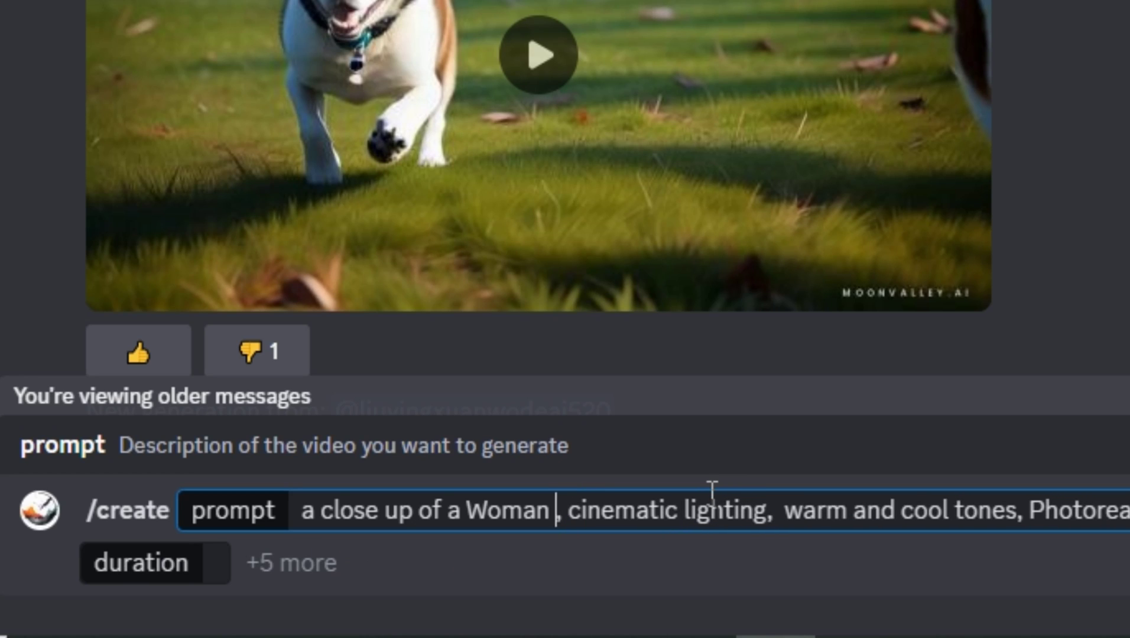
pyautogui.write('on a street')
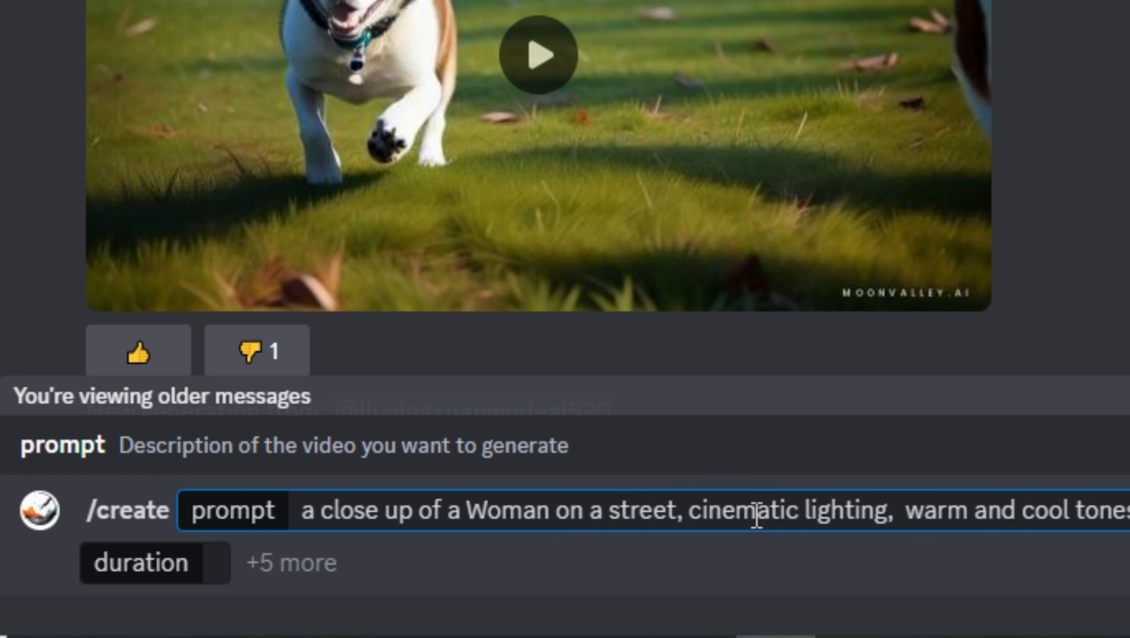
pyautogui.write(' wearing l')
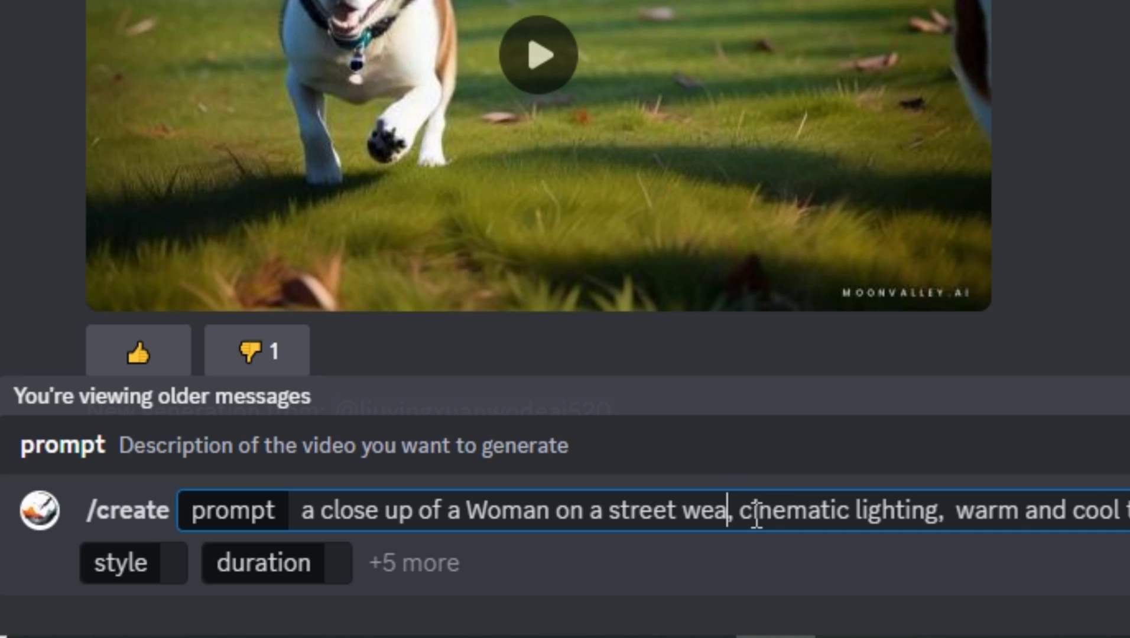
pyautogui.write('eather jacket')
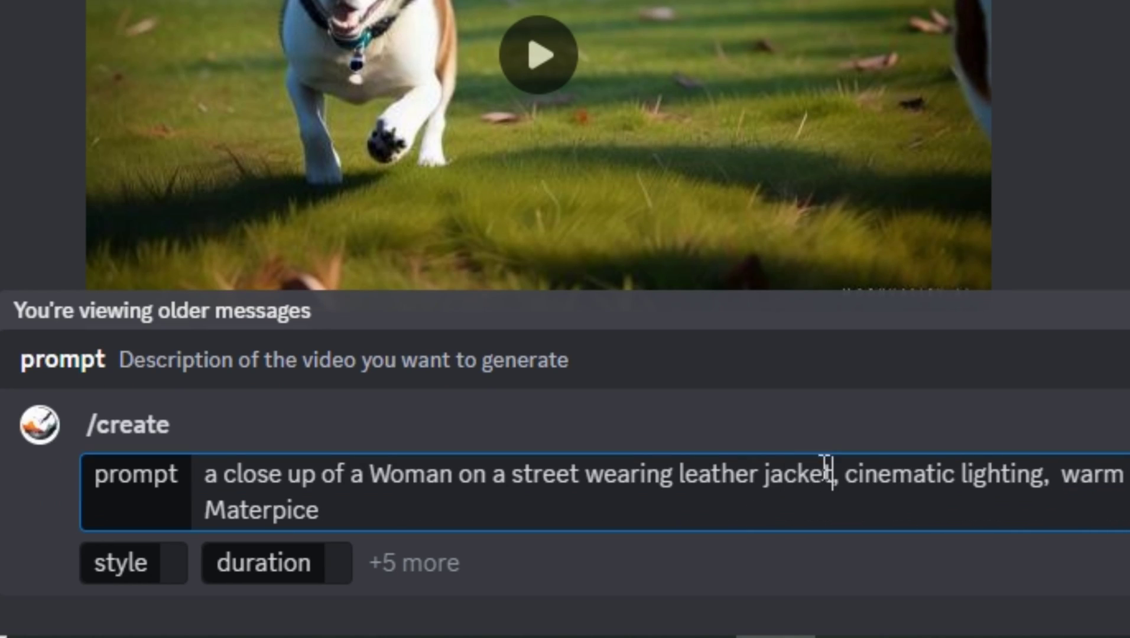
# Set the street request to Realism style, Medium duration and seed 136323.
pyautogui.click(176, 560)
pyautogui.click(45, 222)
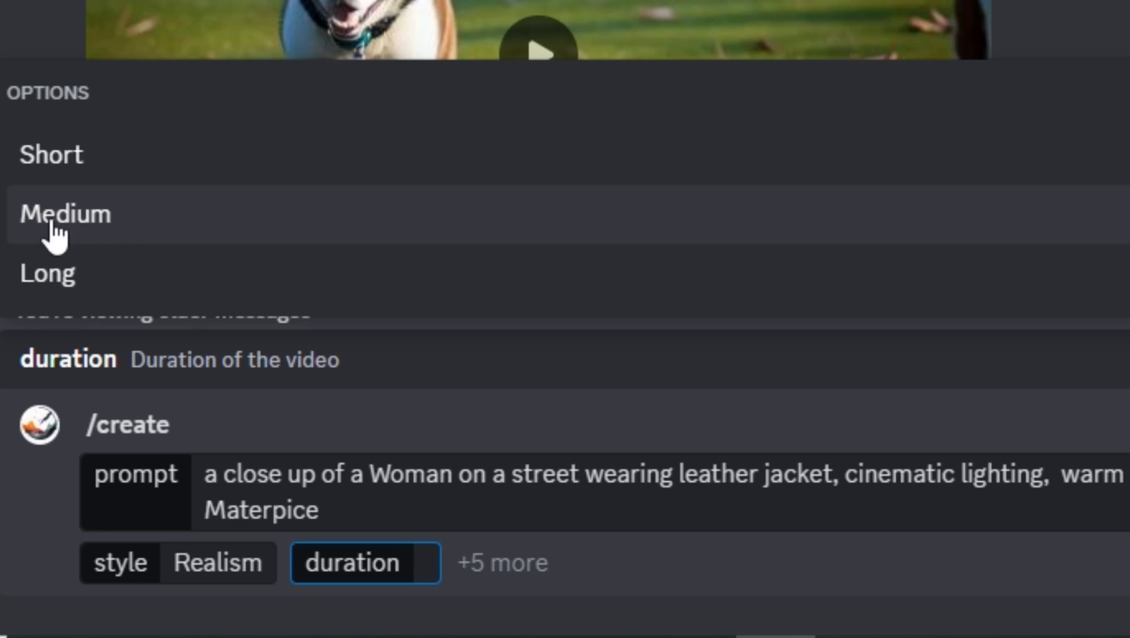
pyautogui.click(267, 242)
pyautogui.click(115, 264)
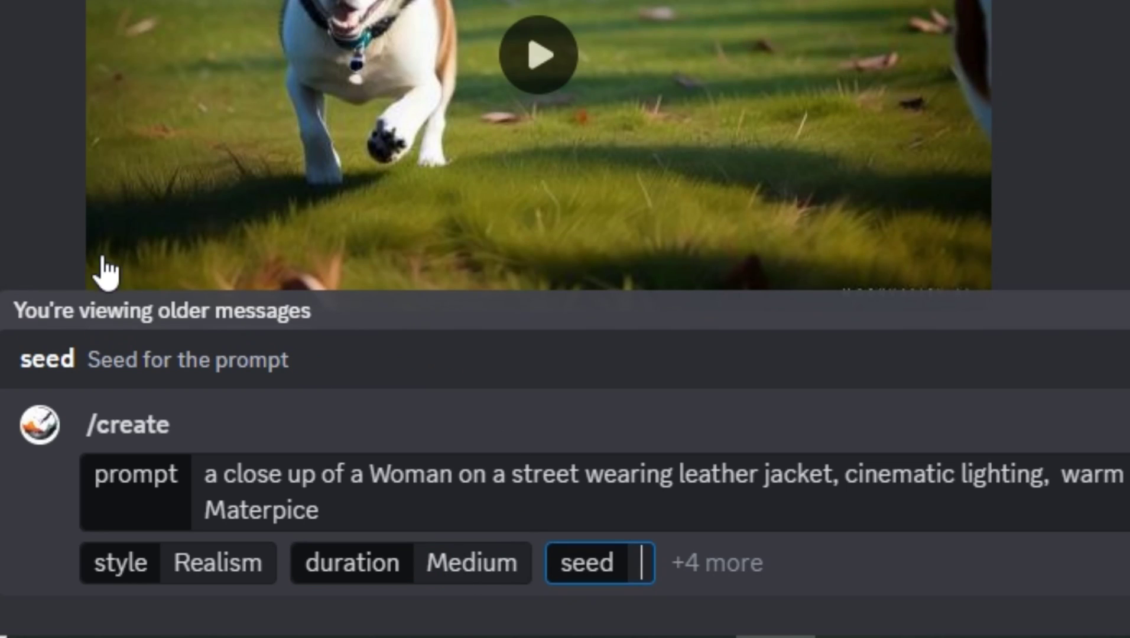
pyautogui.write('136323')
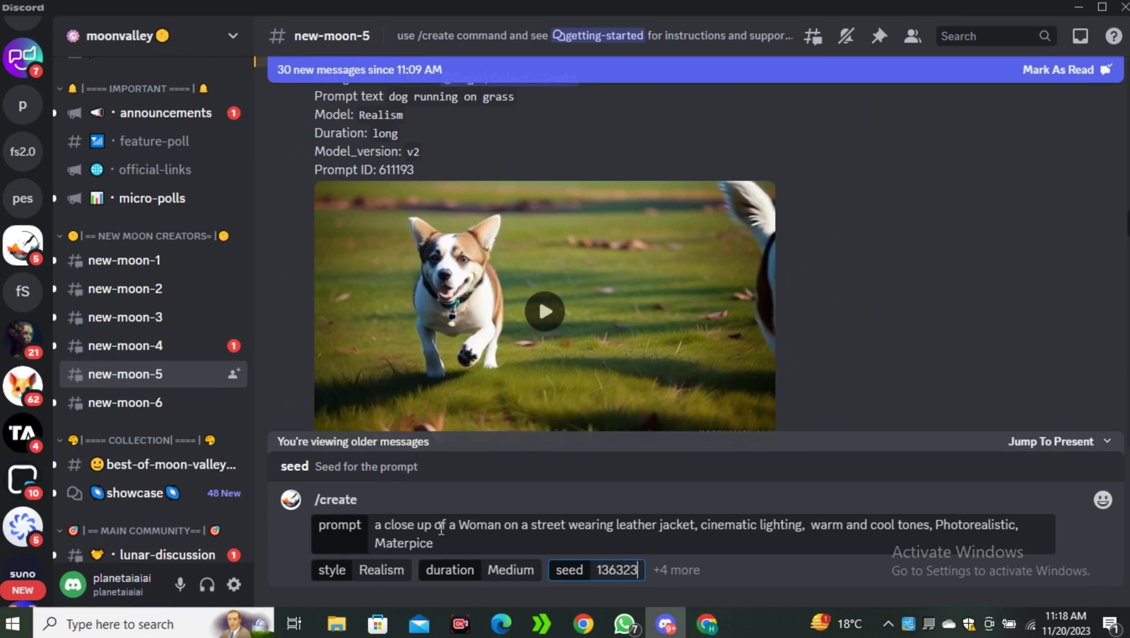
# Send the street request, replay the leather-jacket clip, and compare it with the coffee-shop video.
pyautogui.press('Return')
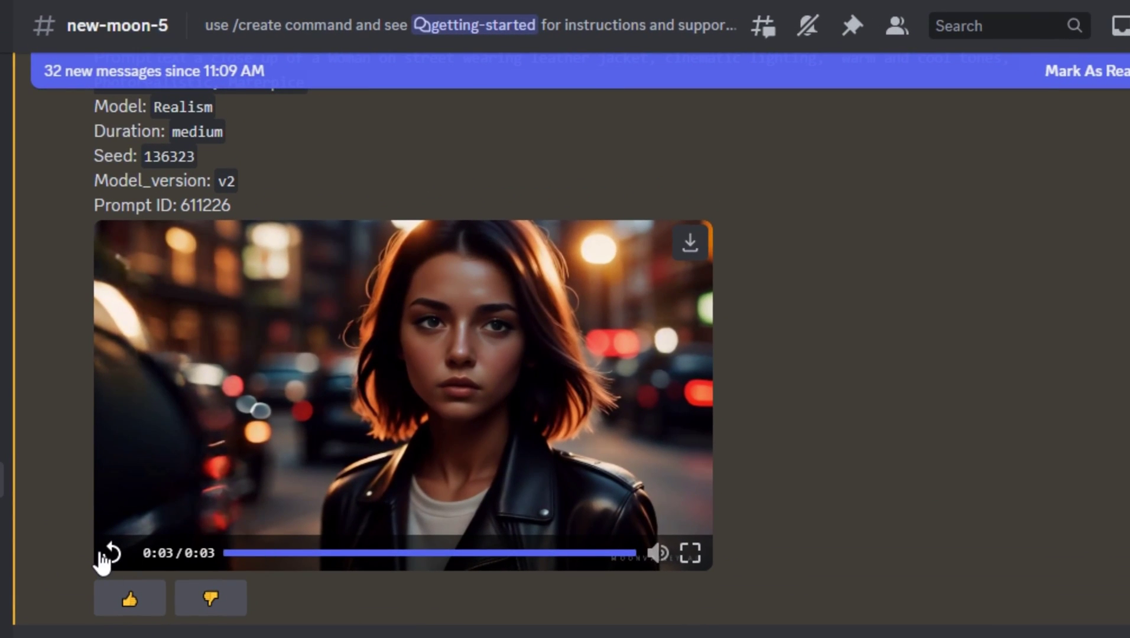
pyautogui.click(103, 555)
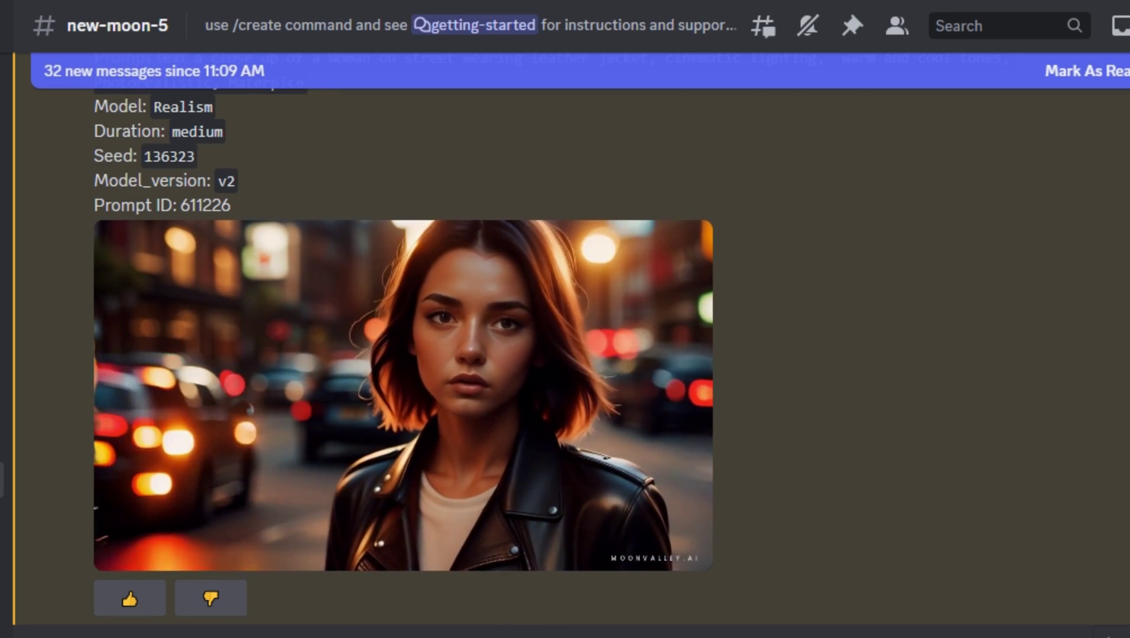
pyautogui.scroll(2, 402, 355)
pyautogui.click(109, 599)
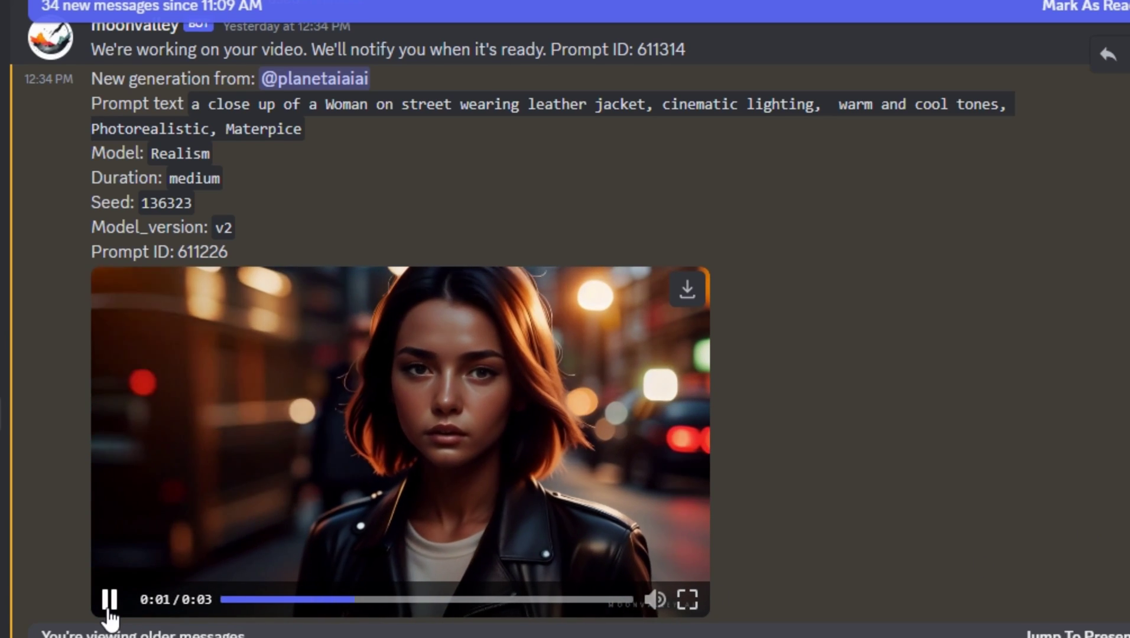
pyautogui.scroll(-10, 744, 434)
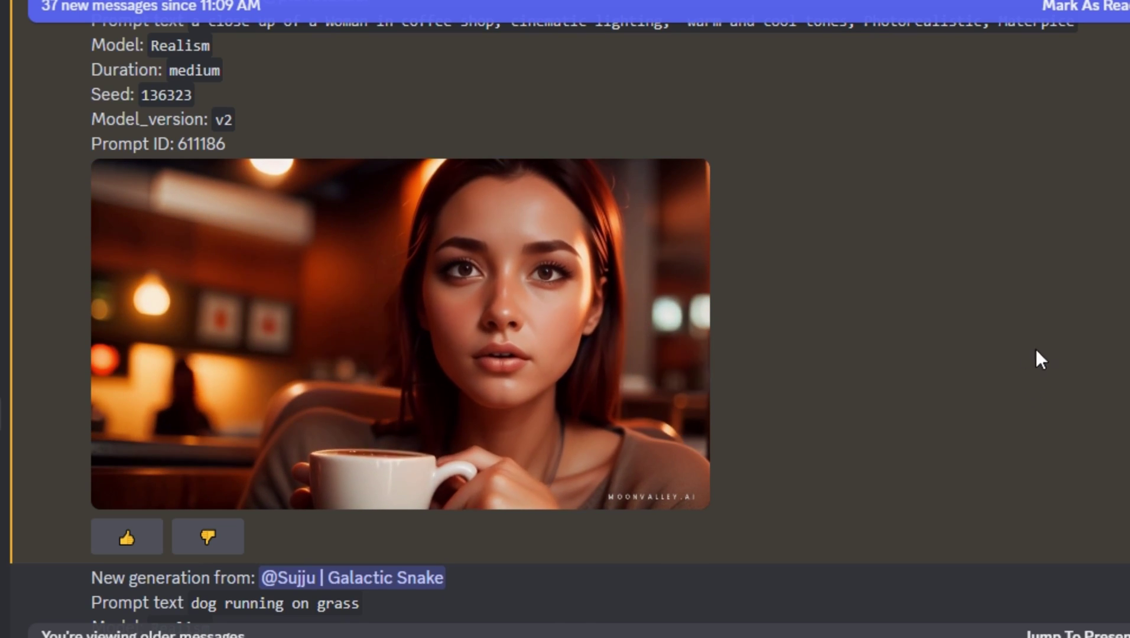
pyautogui.scroll(5, 969, 373)
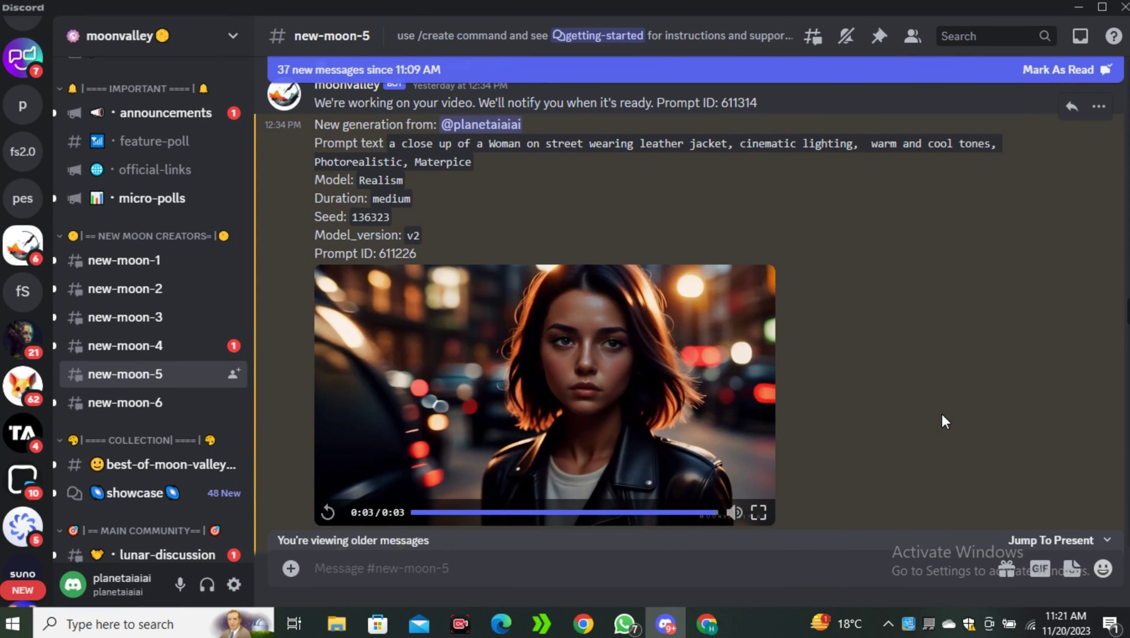
# Copy the street prompt and paste it into a new /create request.
pyautogui.moveTo(419, 153); pyautogui.dragTo(452, 159)
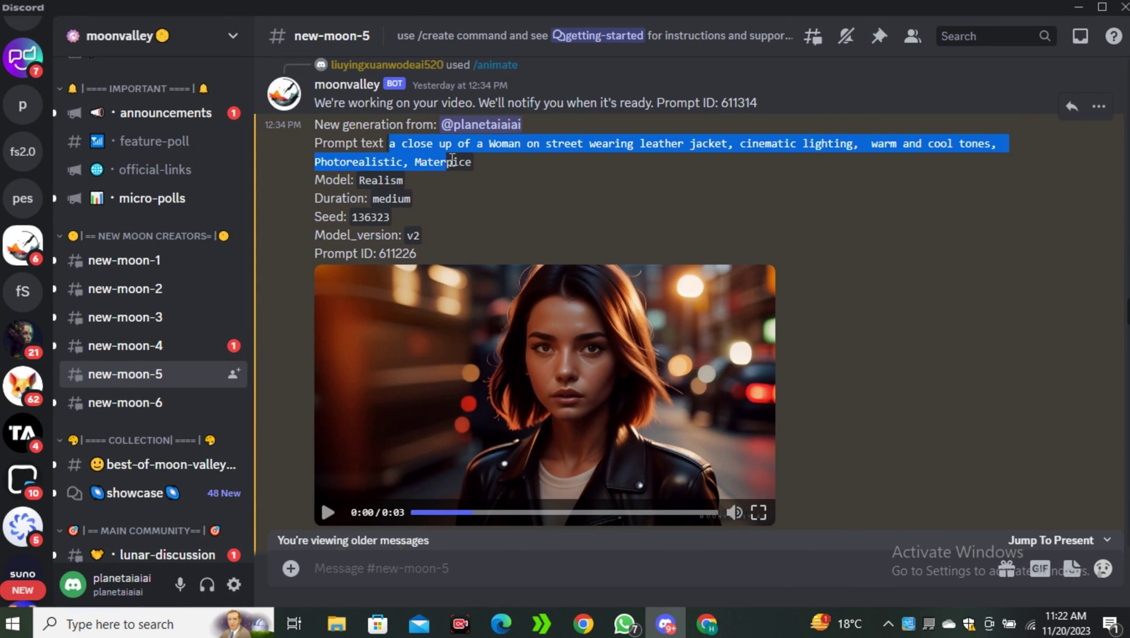
pyautogui.click(472, 569)
pyautogui.write('/')
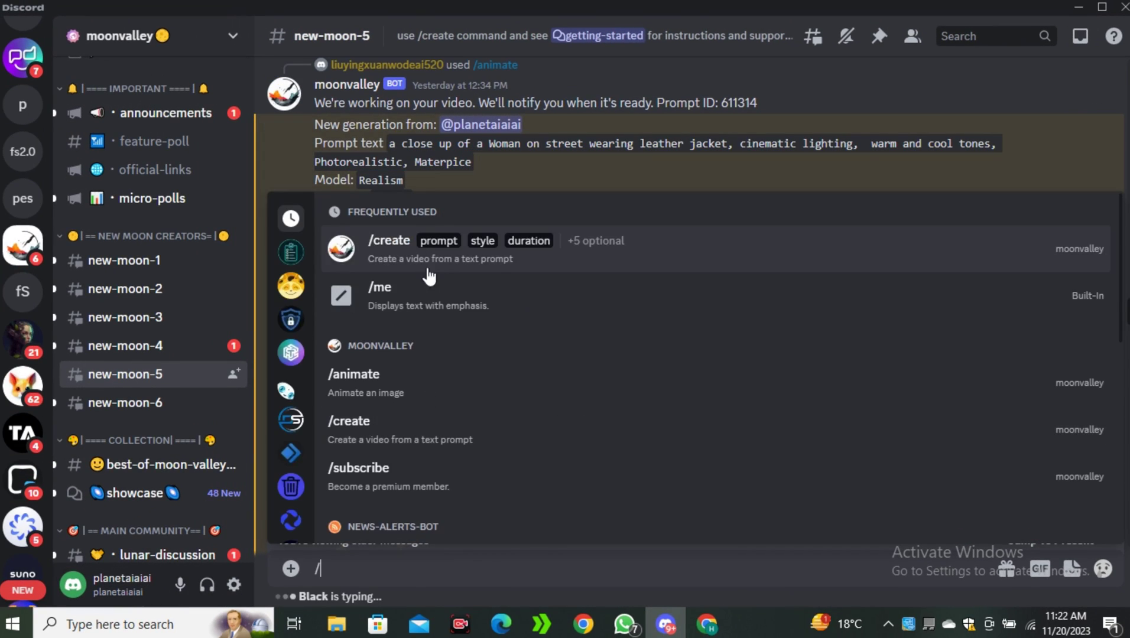
pyautogui.click(425, 260)
pyautogui.write('a close up of a Woman on street wearing leather jacket, cinematic lighting,  warm and cool tones, Photorealistic, Materpice')
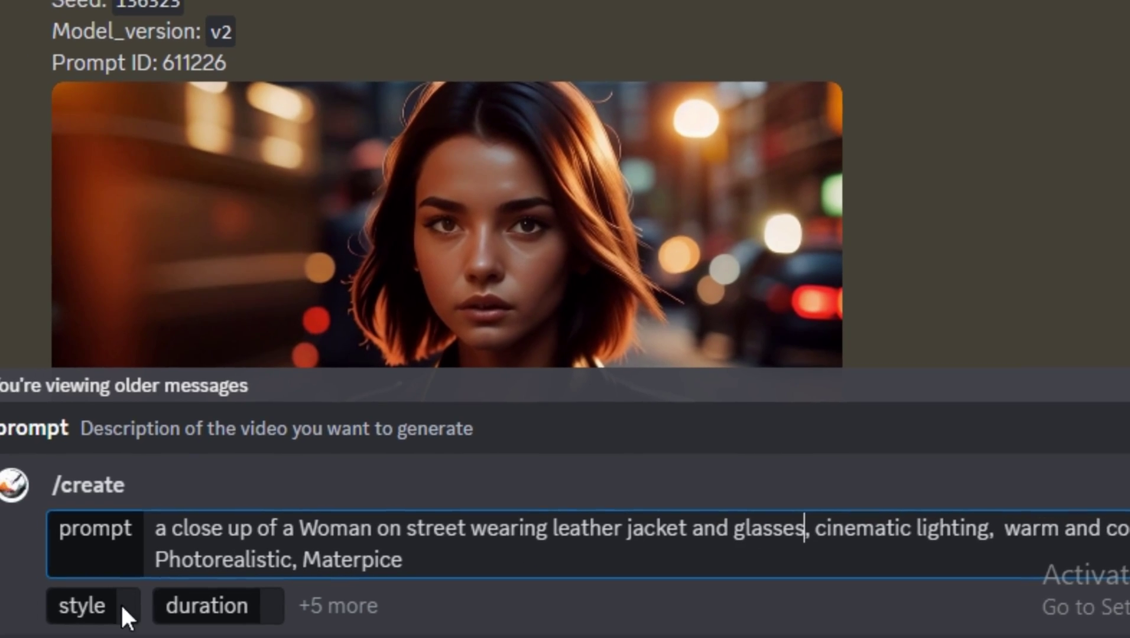
# Set the glasses request to Realism style and Medium duration, and add a seed option.
pyautogui.click(88, 609)
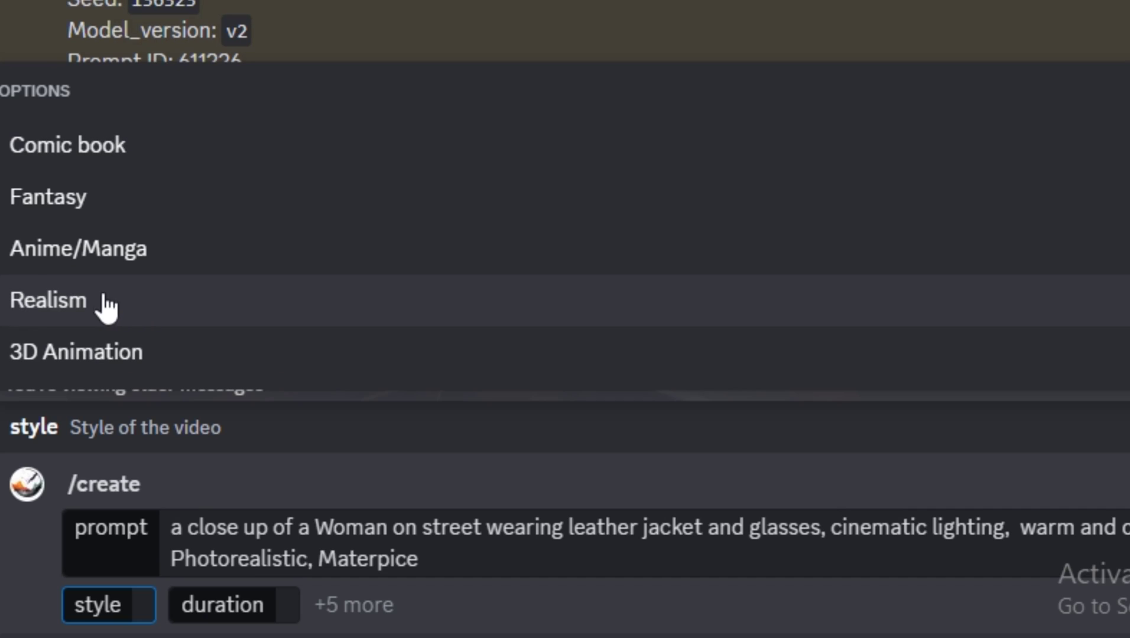
pyautogui.click(116, 304)
pyautogui.click(80, 313)
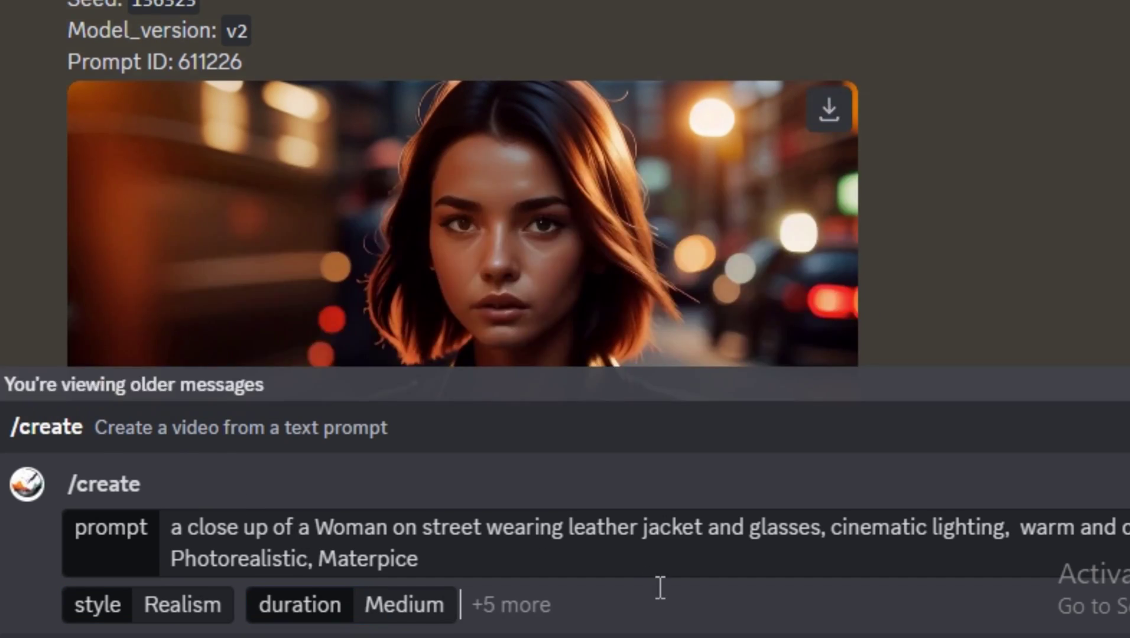
pyautogui.click(86, 358)
# Enter seed 136323, send the glasses request, and play the resulting clip through twice.
pyautogui.write('136323')
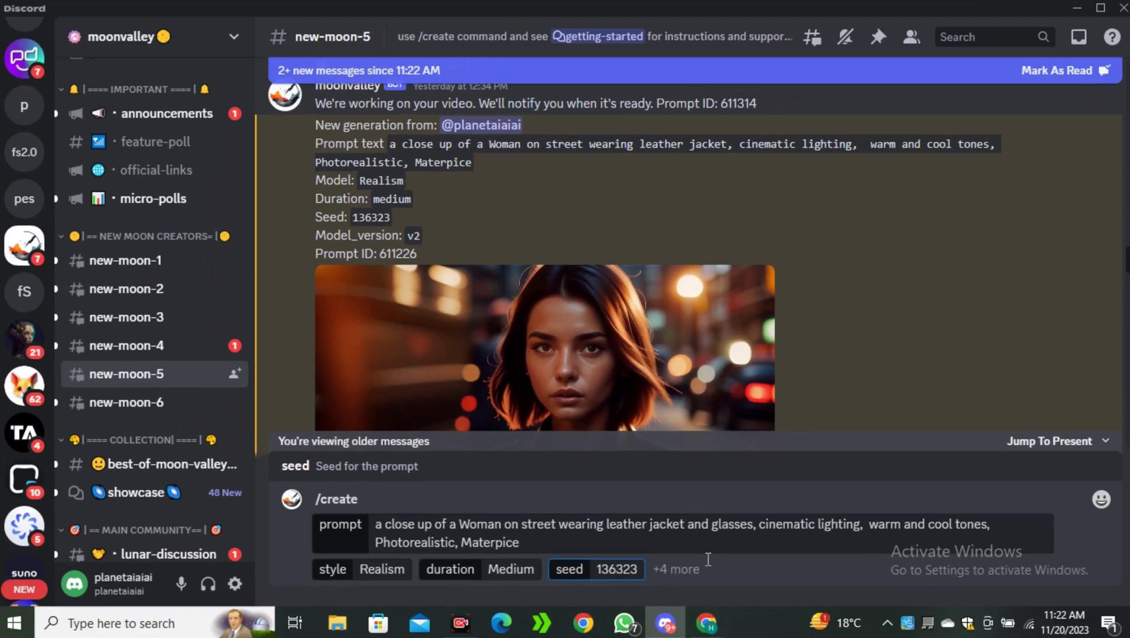
pyautogui.press('Return')
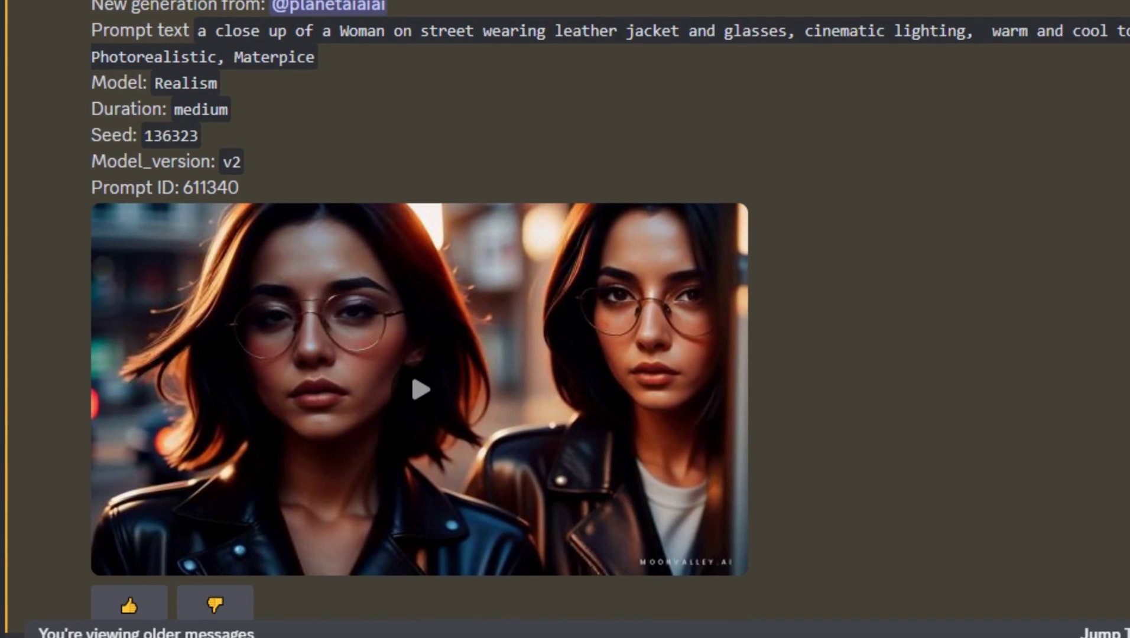
pyautogui.click(416, 396)
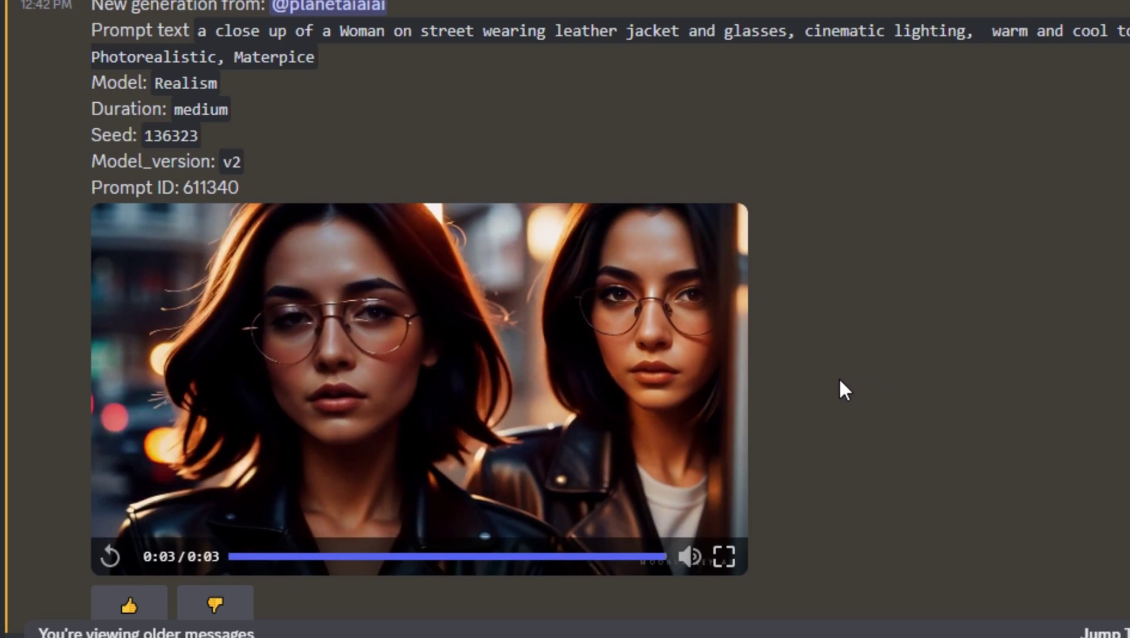
pyautogui.click(111, 556)
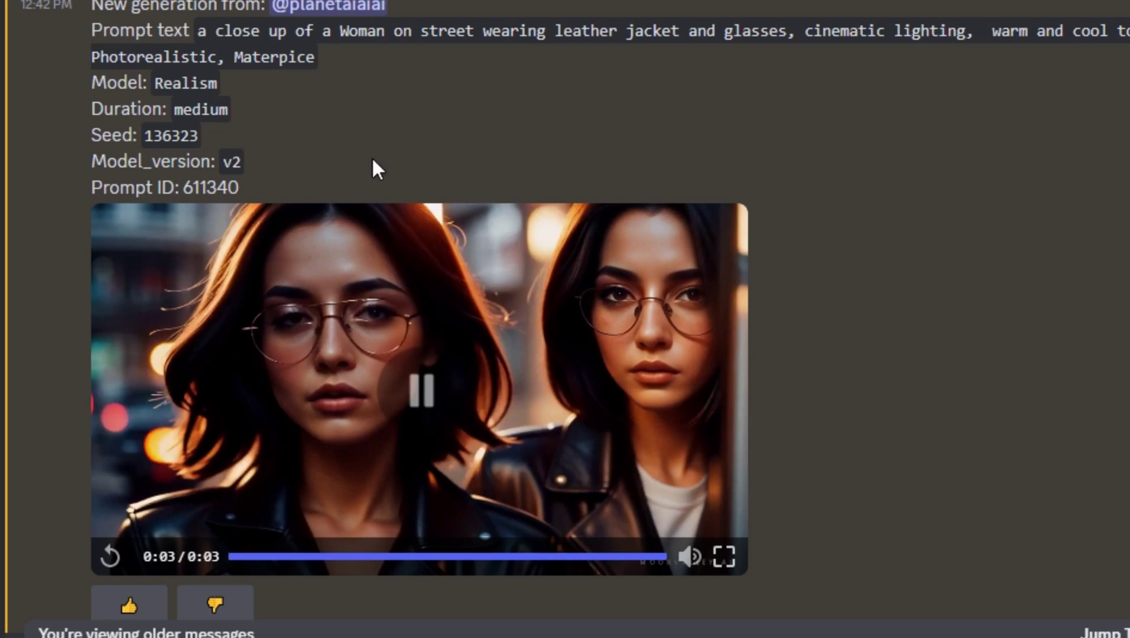
pyautogui.click(367, 517)
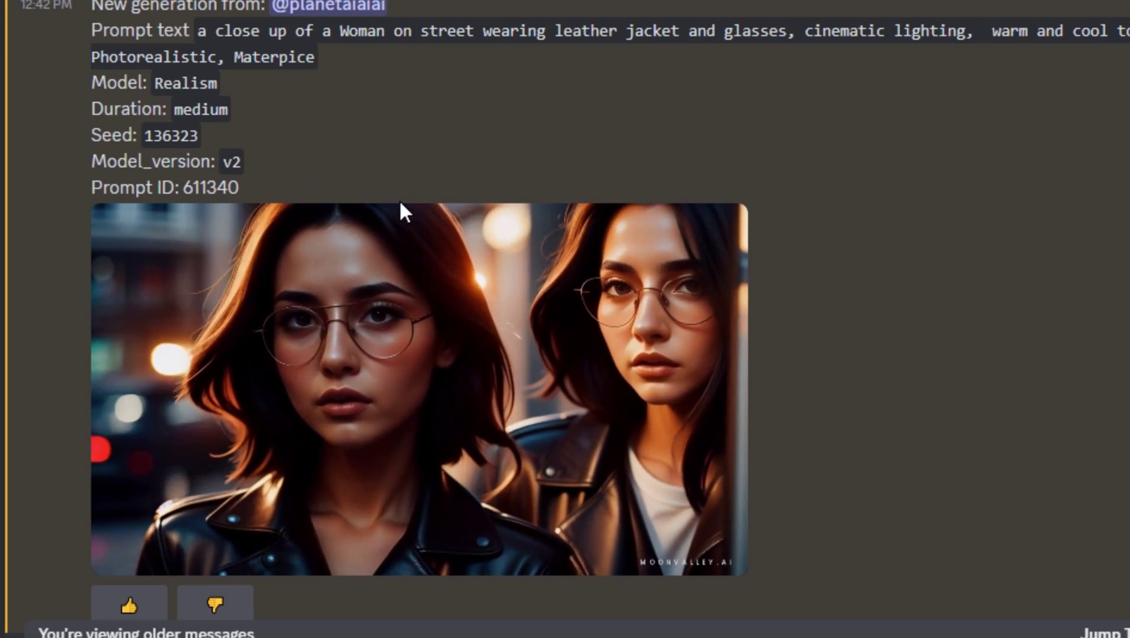